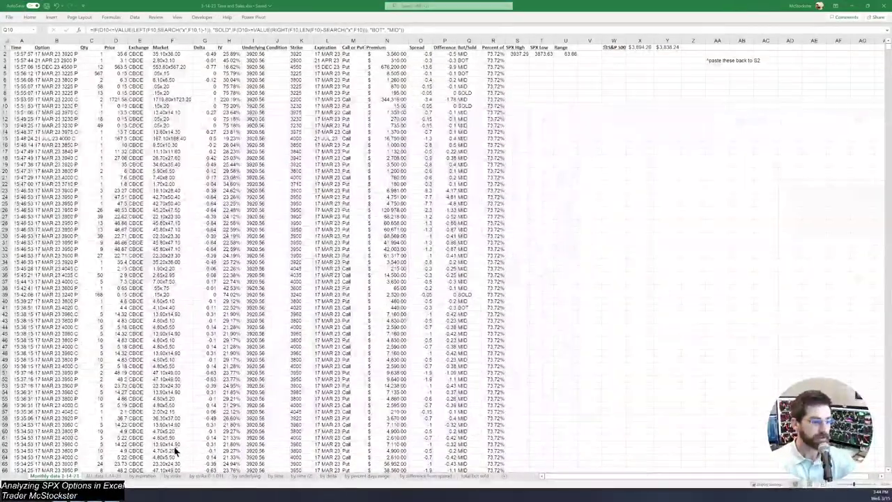
Show the by expiration sheet with its SPX premium pivot table and chart
click(143, 476)
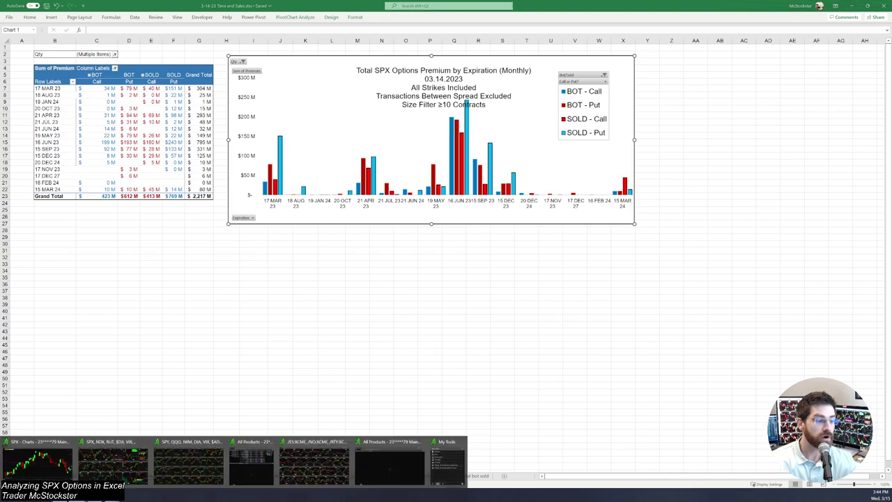
In thinkorswim, expand Options Time & Sales and review its filtered expiration series
click(249, 467)
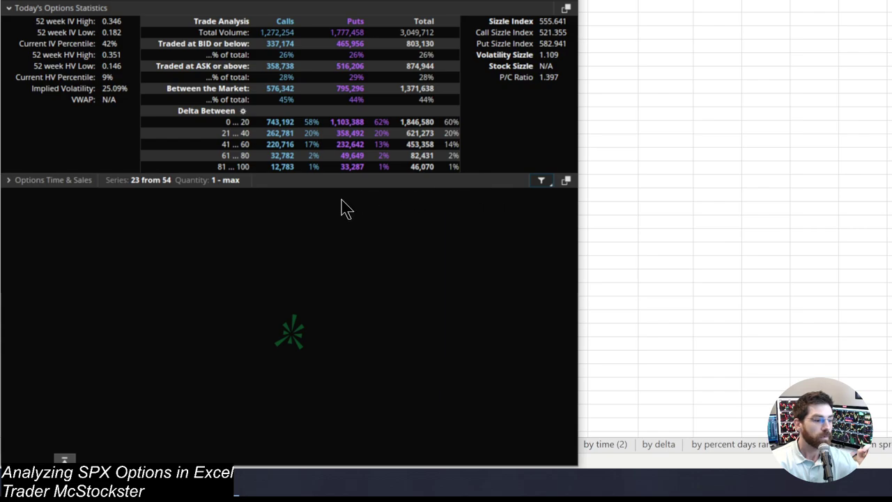
click(10, 184)
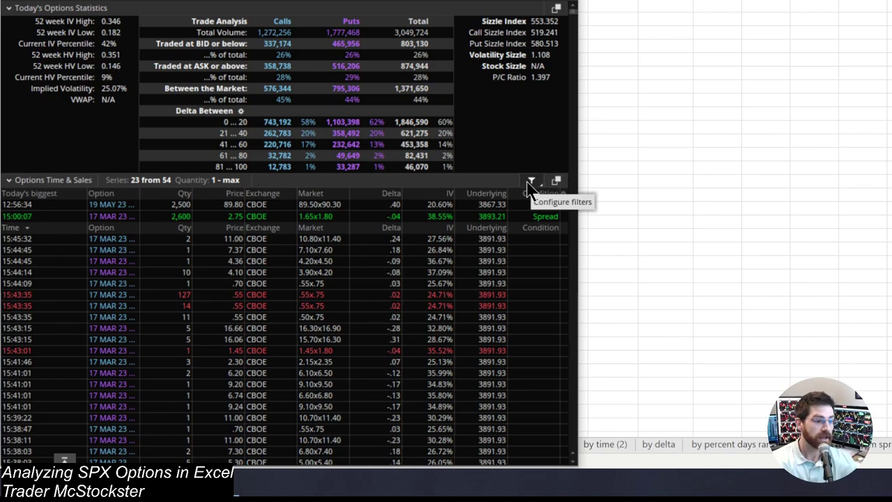
click(530, 184)
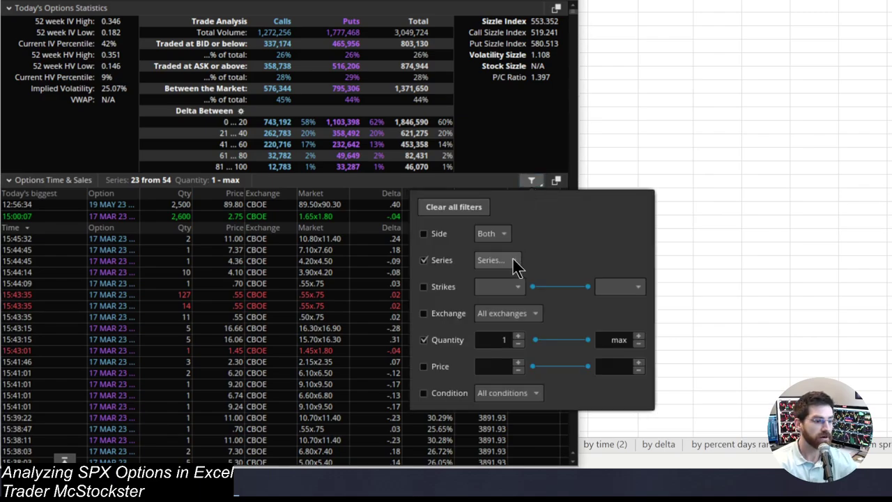
click(514, 262)
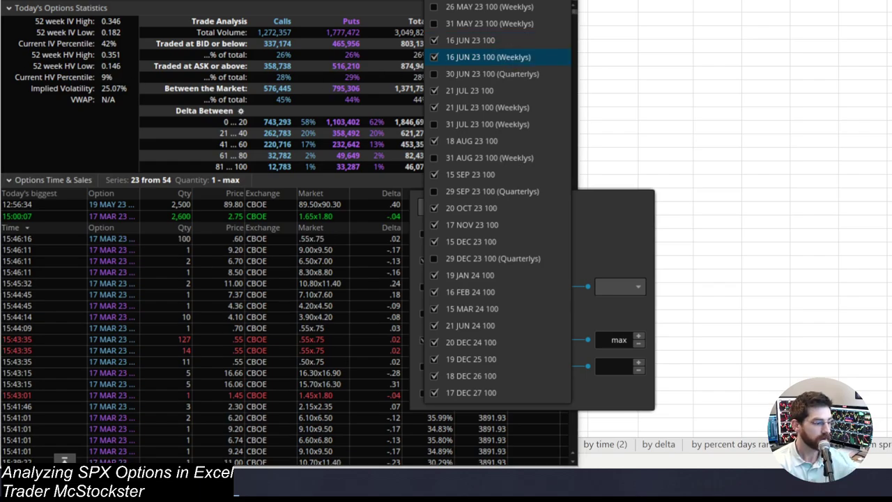
key(Escape)
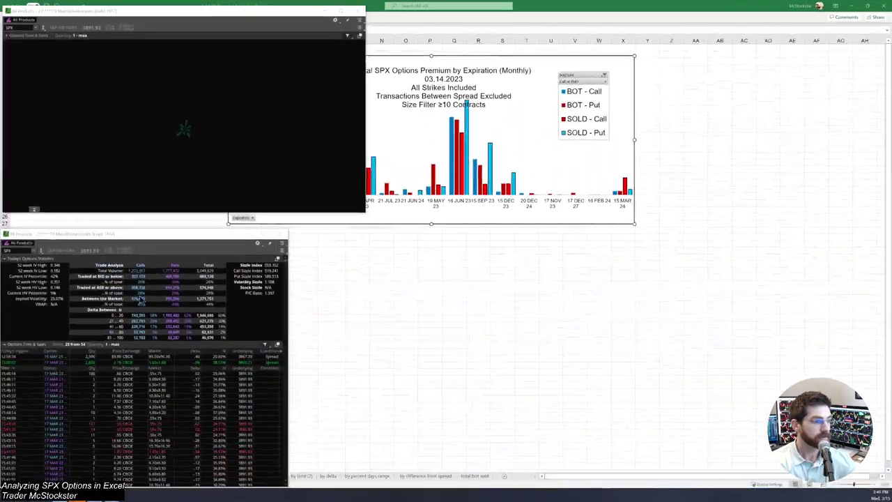
click(266, 345)
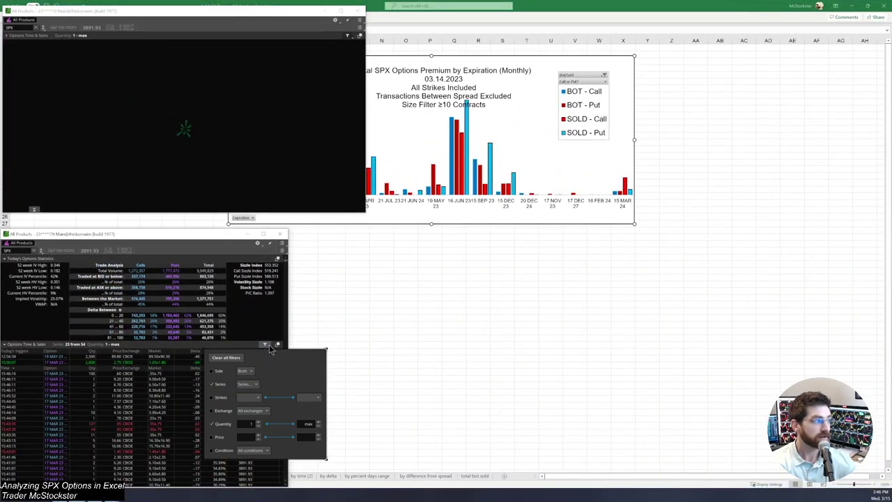
click(251, 384)
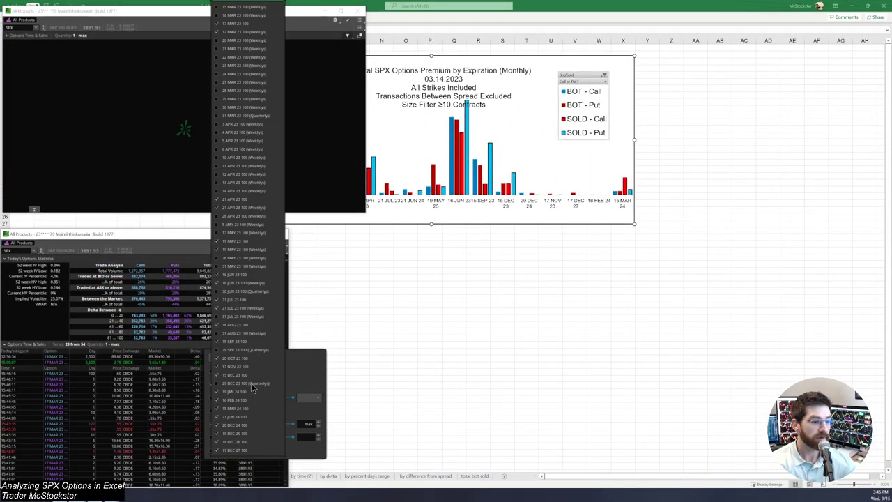
click(291, 381)
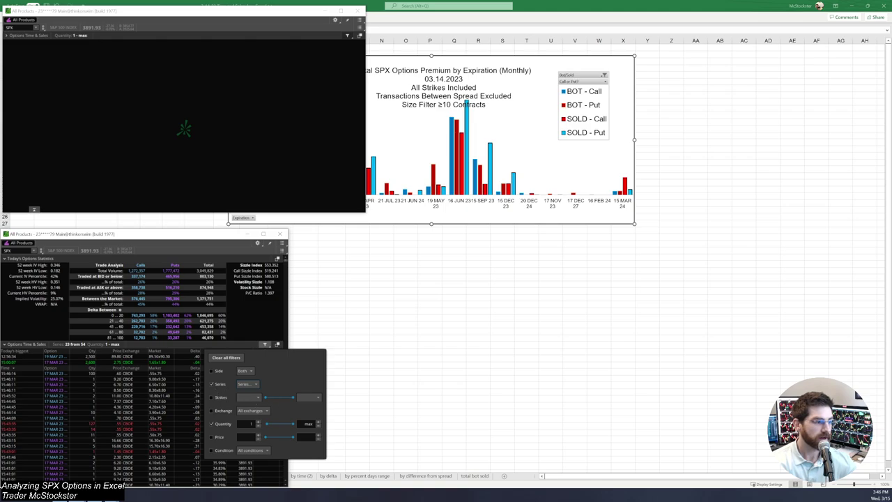
click(66, 332)
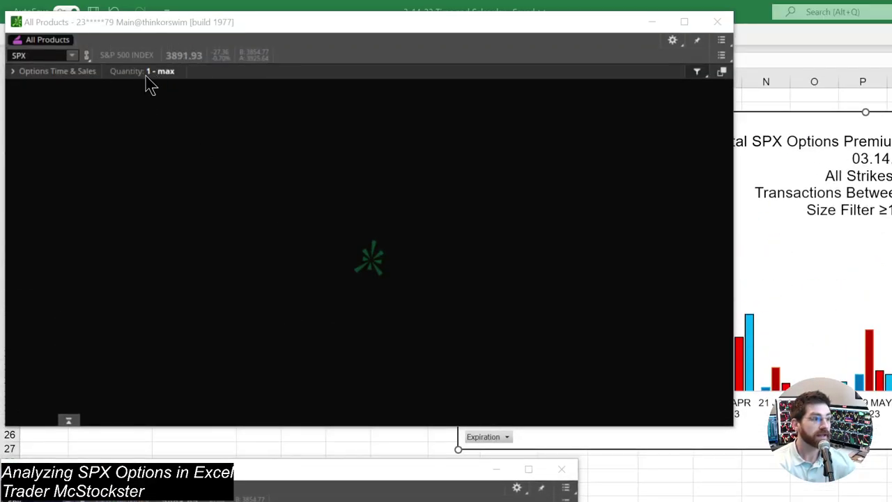
click(699, 71)
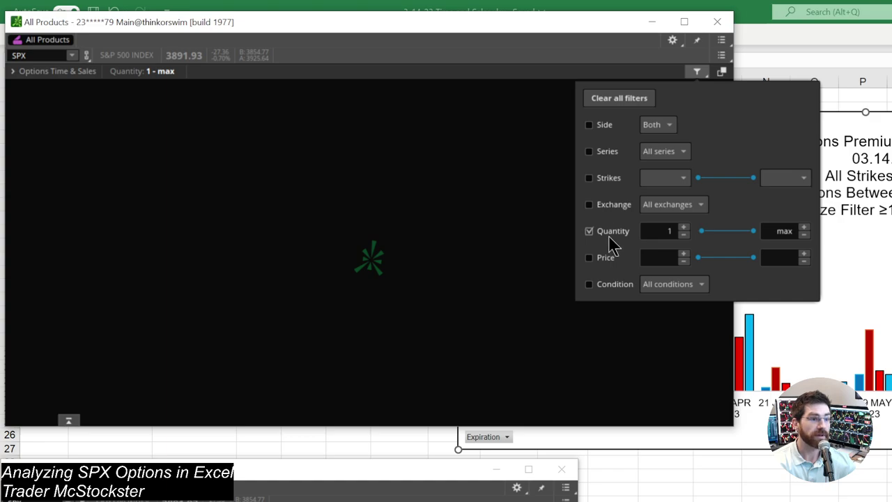
click(544, 63)
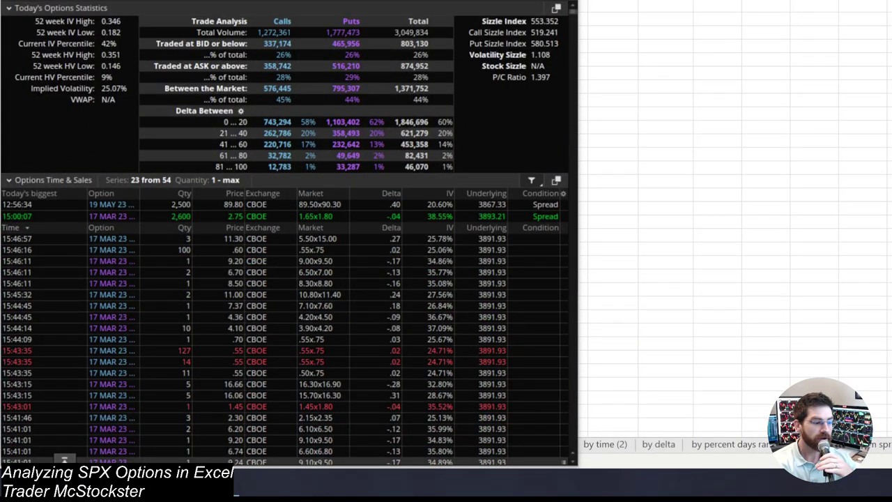
Glance at the blank Book1 workbook, then bring thinkorswim's Time & Sales back in front
mouse_move(235, 487)
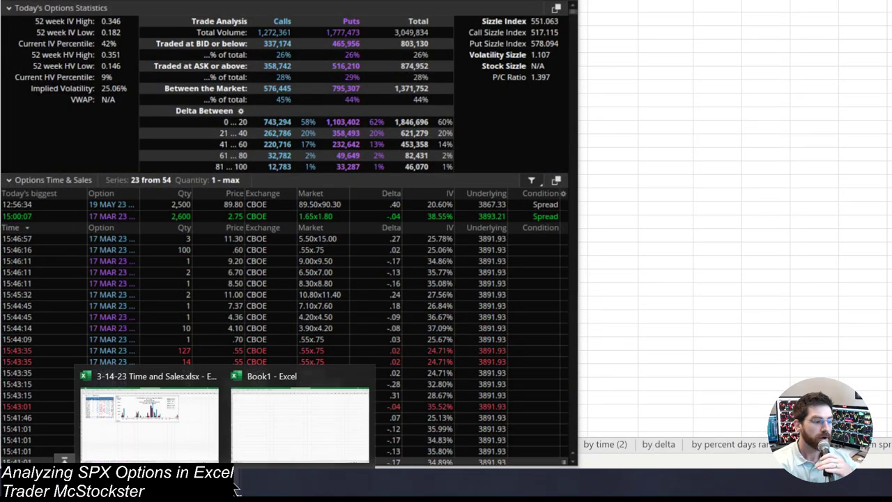
click(280, 427)
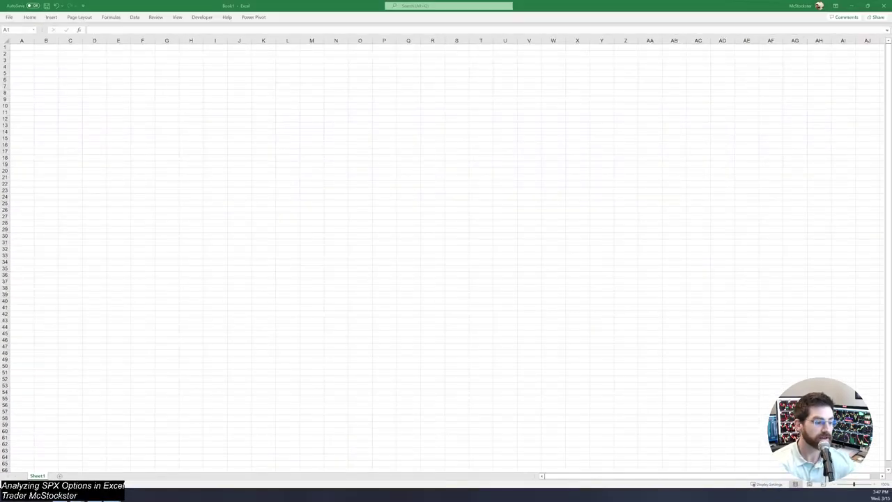
mouse_move(94, 497)
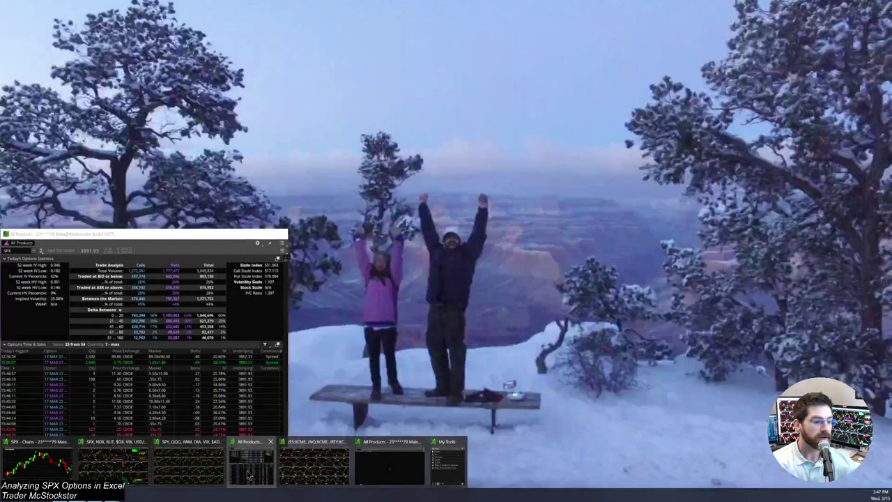
click(282, 465)
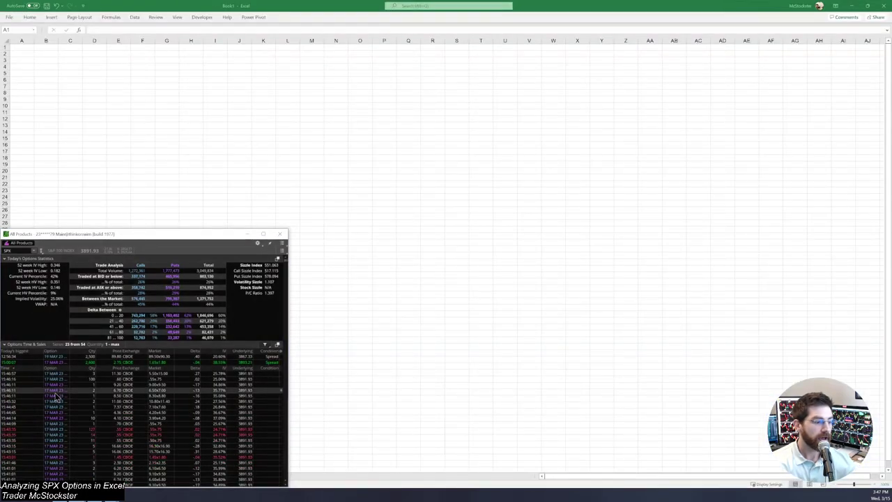
Select and copy the eight trades from 15:45:32 down to 15:43:35, then return to Excel
click(73, 390)
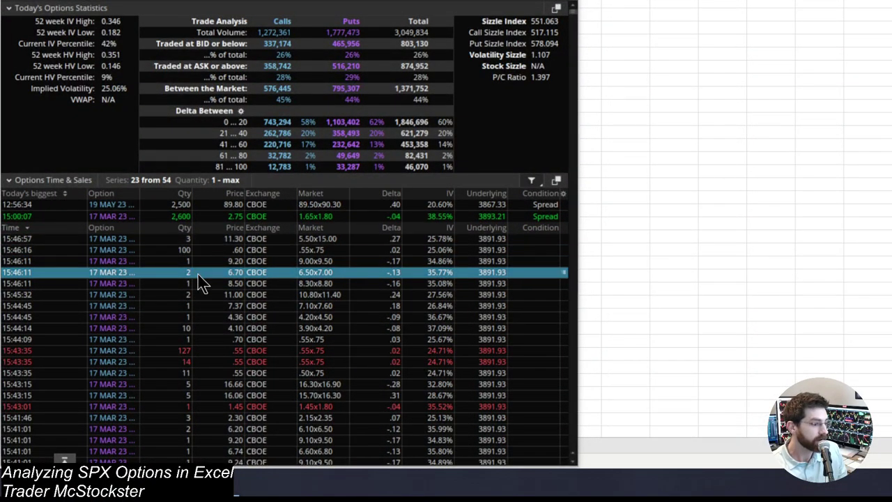
click(199, 263)
key(ctrl+a)
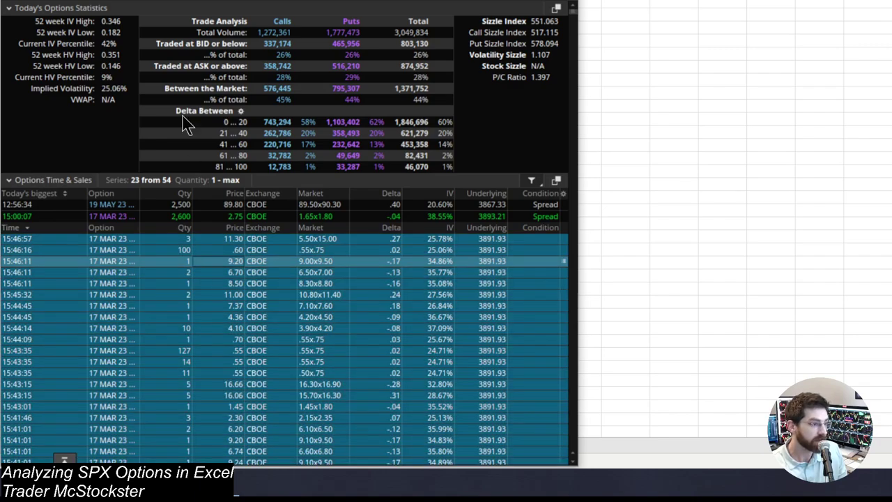
click(168, 297)
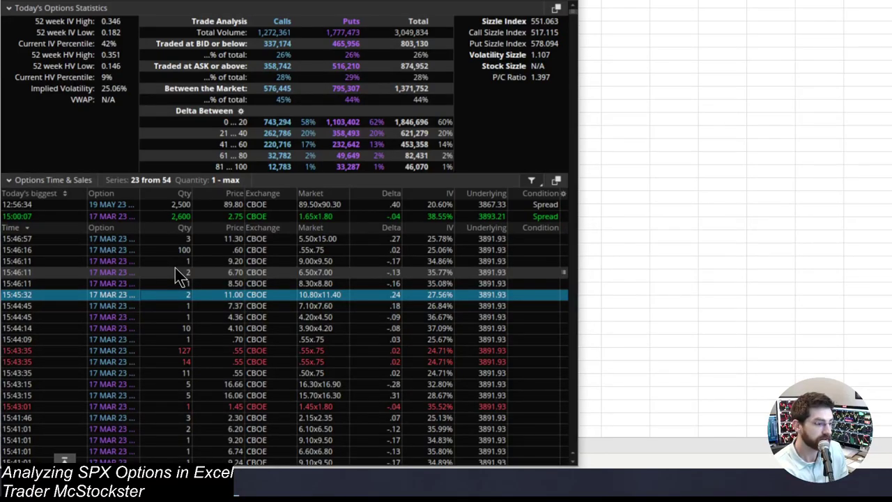
key(shift+Down)
key(shift+Down)
key(shift+Down)
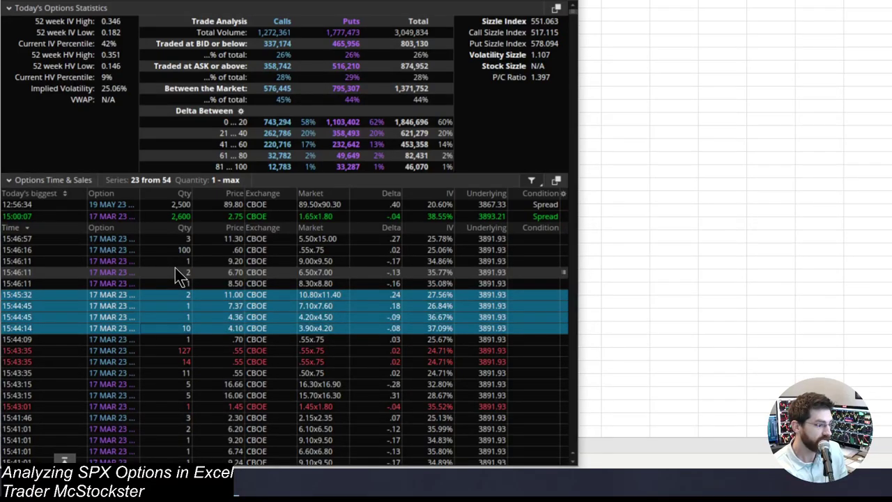
key(shift+Down)
key(shift+Down)
key(shift+Down)
key(shift+Down)
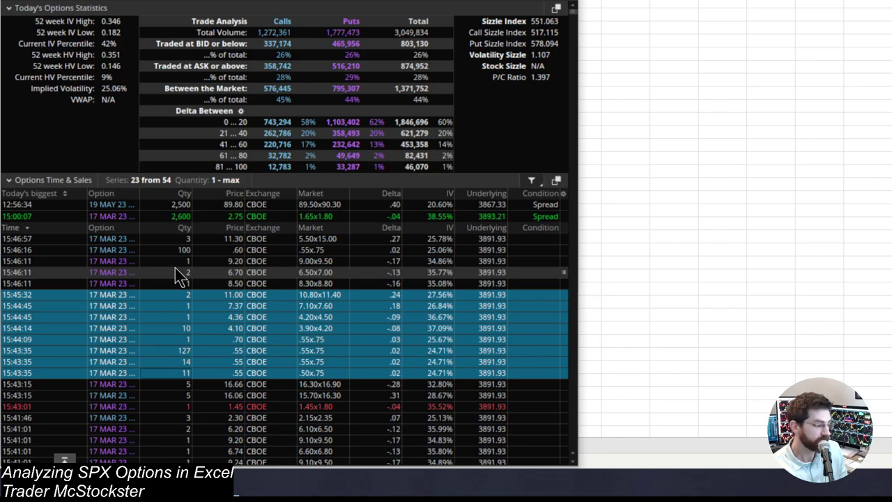
key(alt+Tab)
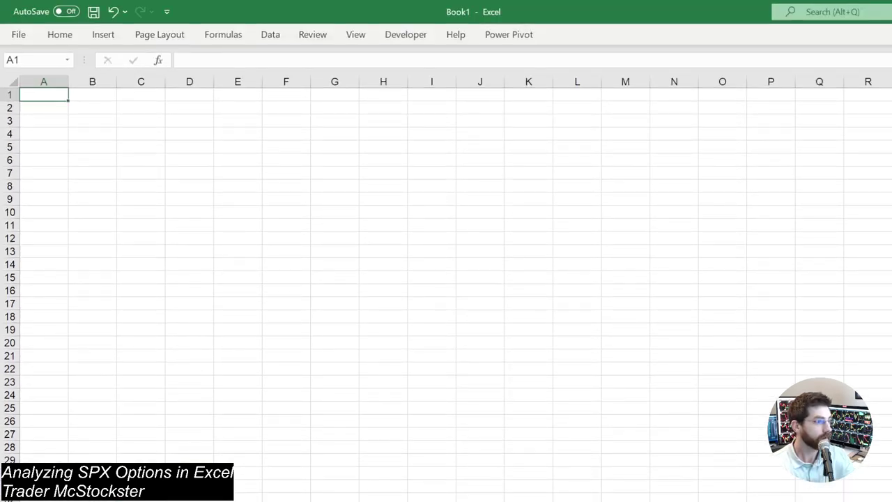
Paste the eight trades at A2 with Match Destination Formatting and select A2:J9
key(Return)
text(15:45:32	17 MAR 23 3950 C	2	11	CBOE	10.80x11.40	0.24	27.56%	3891.93 15:44:45	17 MAR 23 3965 C	1	7.37	CBOE	7.10x7.60	0.18	26.84%	3891.93 15:44:45	17 MAR 23 3755 P	1	4.36	CBOE	4.20x4.50	-0.09	36.67%	3891.93 15:44:14	17 MAR 23 3750 P	10	4.1	CBOE	3.90x4.20	-0.08	37.09%	3891.93 15:44:09	17 MAR 23 4040 C	1	0.7	CBOE	.55x.75	0.03	25.67%	3891.93 15:43:35	17 MAR 23 4040 C	127	0.55	CBOE	.55x.75	0.02	24.71%	3891.93 15:43:35	17 MAR 23 4040 C	14	0.55	CBOE	.55x.75	0.02	24.71%	3891.93 15:43:35	17 MAR 23 4040 C	11	0.55	CBOE	.50x.75	0.02	24.71%	3891.93)
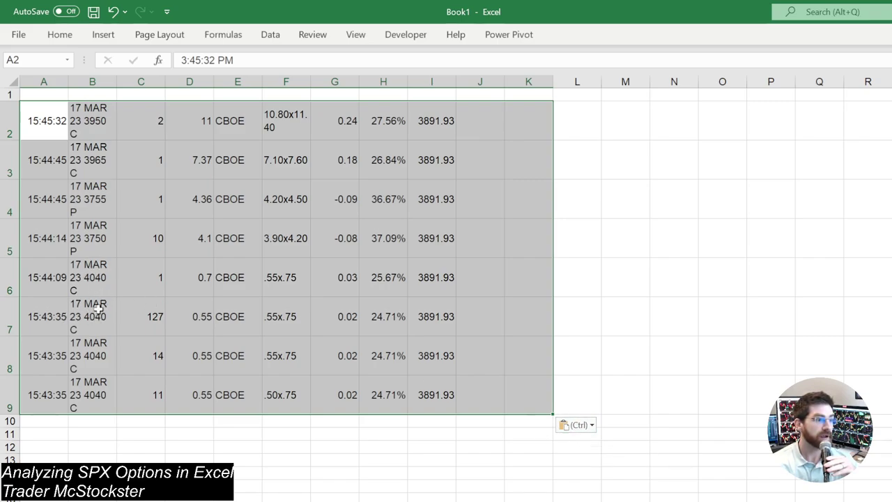
click(566, 425)
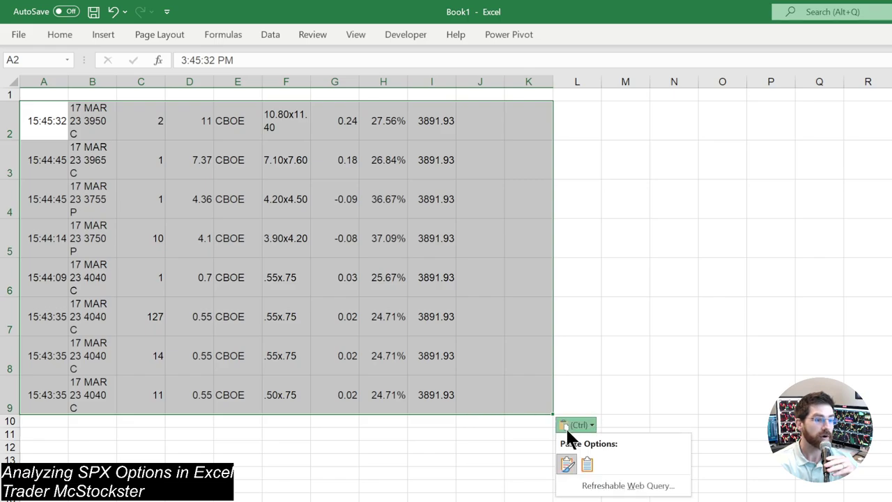
click(587, 466)
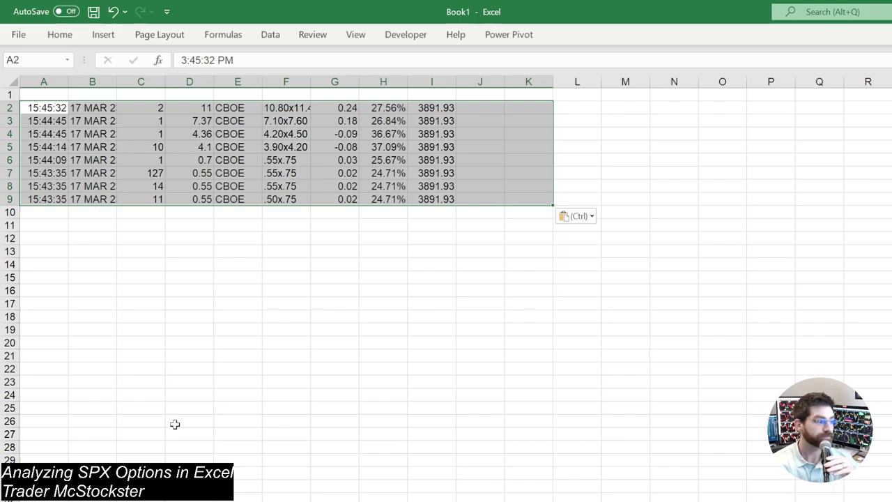
click(127, 327)
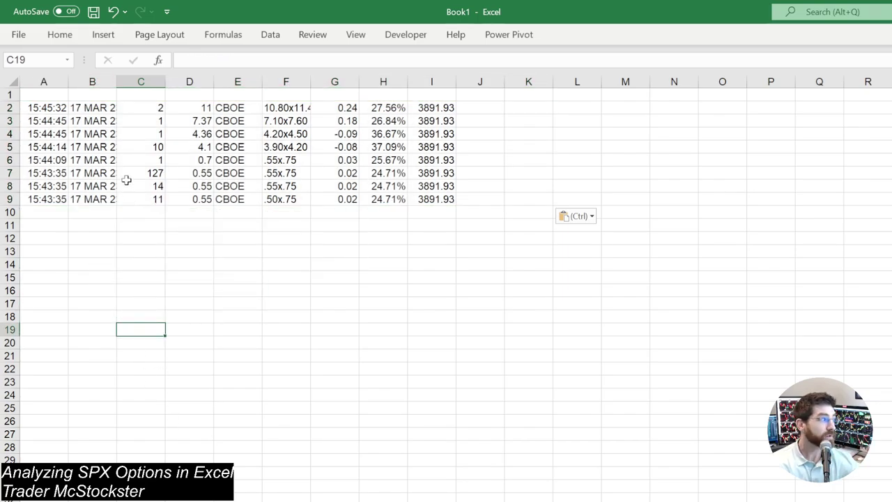
click(53, 106)
drag(53, 120, 474, 204)
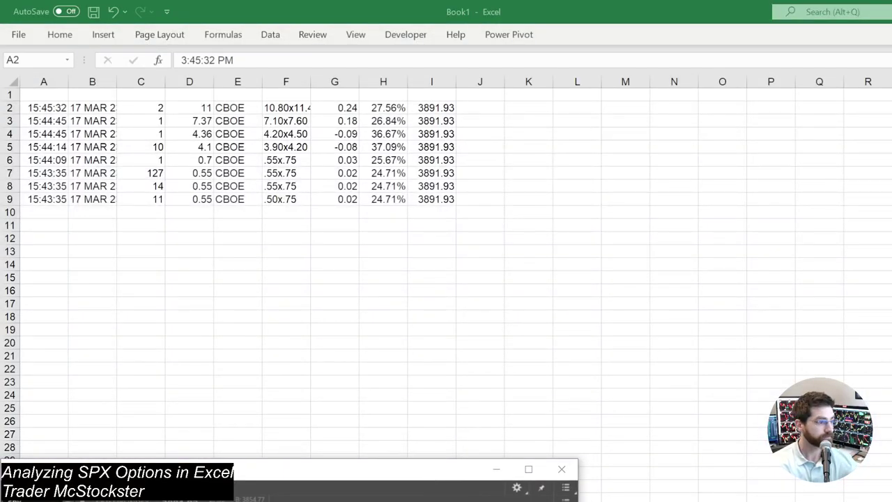
Scroll thinkorswim's Time & Sales back to mid-afternoon trades, then return to Excel
click(528, 469)
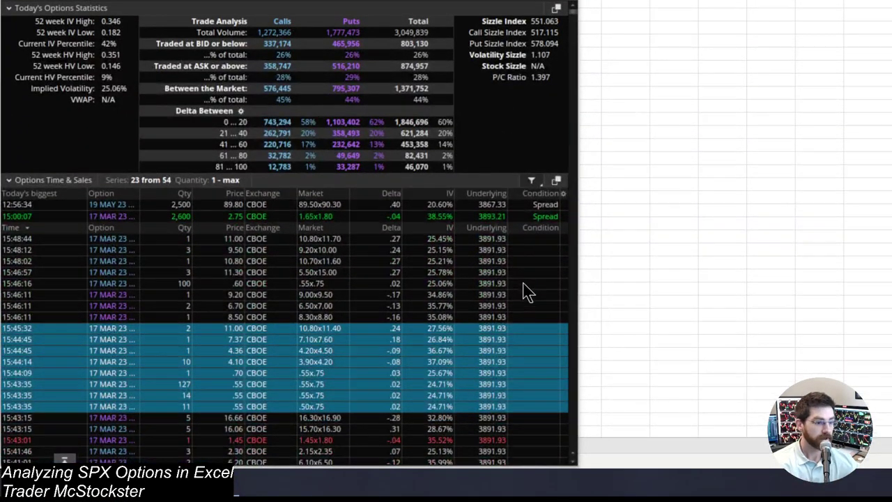
scroll(528, 356, down, 10)
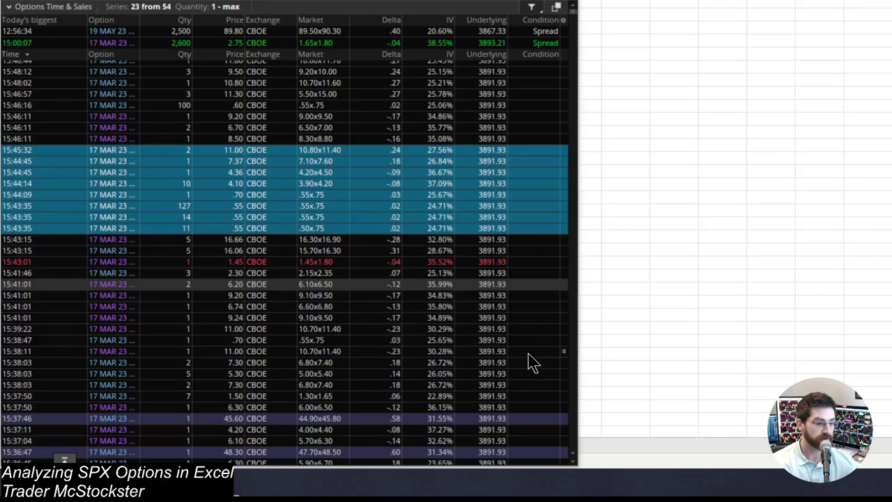
scroll(530, 359, down, 20)
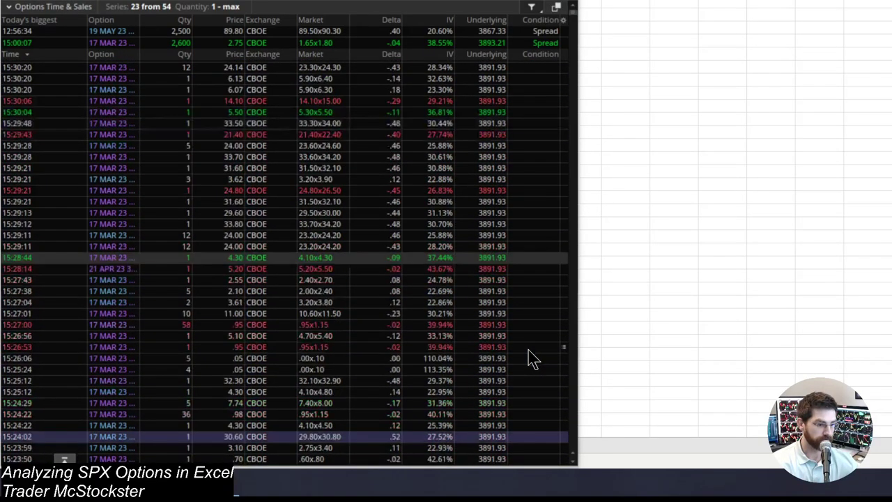
scroll(533, 340, down, 20)
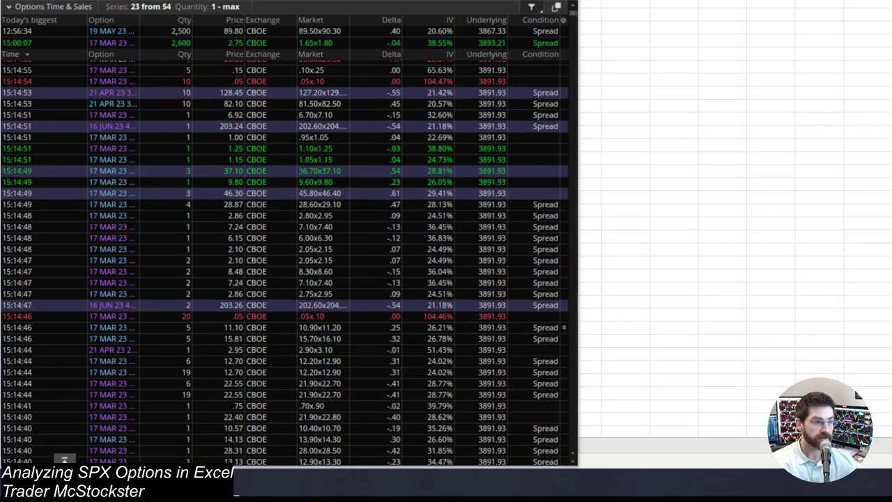
key(alt+Tab)
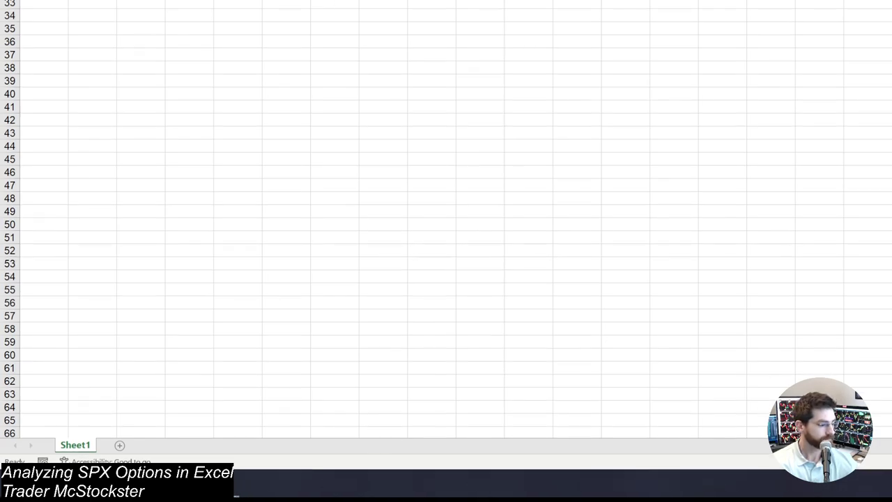
Paste the copied rows, then view the Monthly data 3-14-23 sheet's parsed trades
key(ctrl+v)
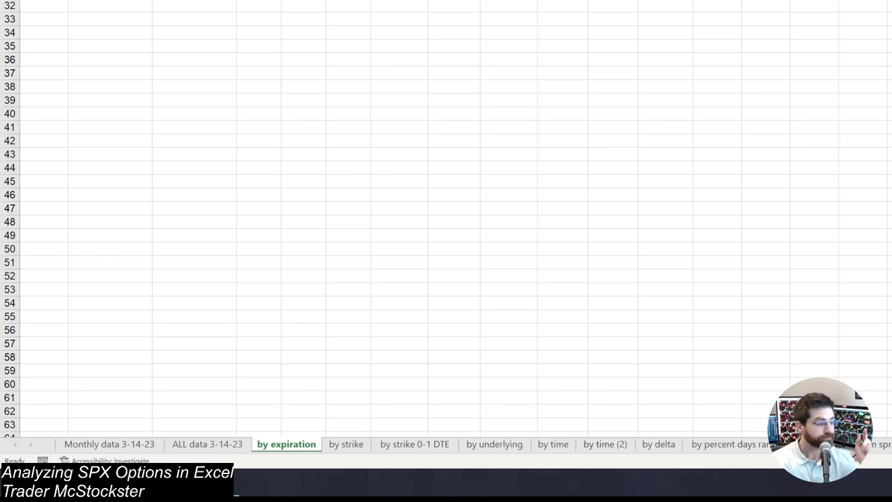
click(120, 446)
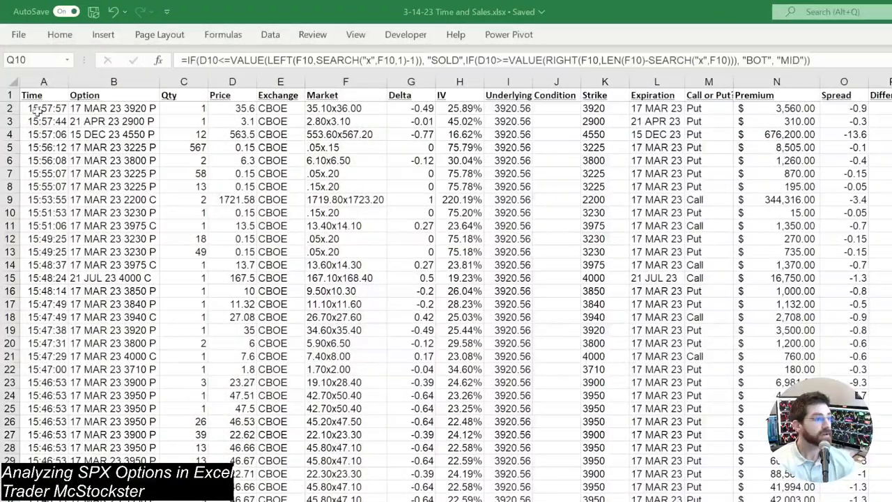
drag(36, 97, 547, 115)
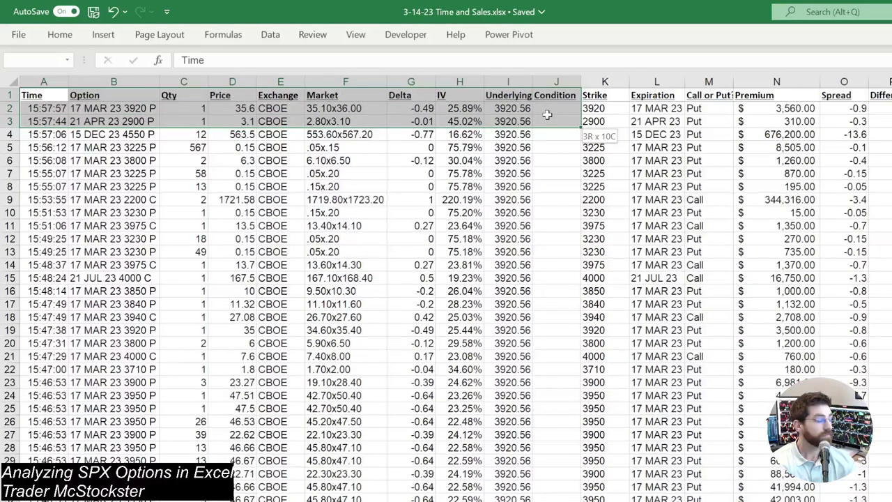
drag(547, 115, 547, 115)
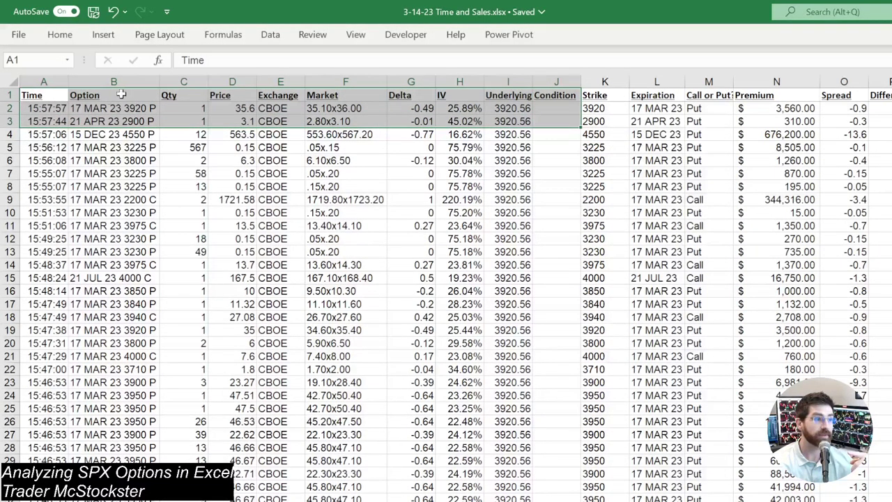
click(89, 108)
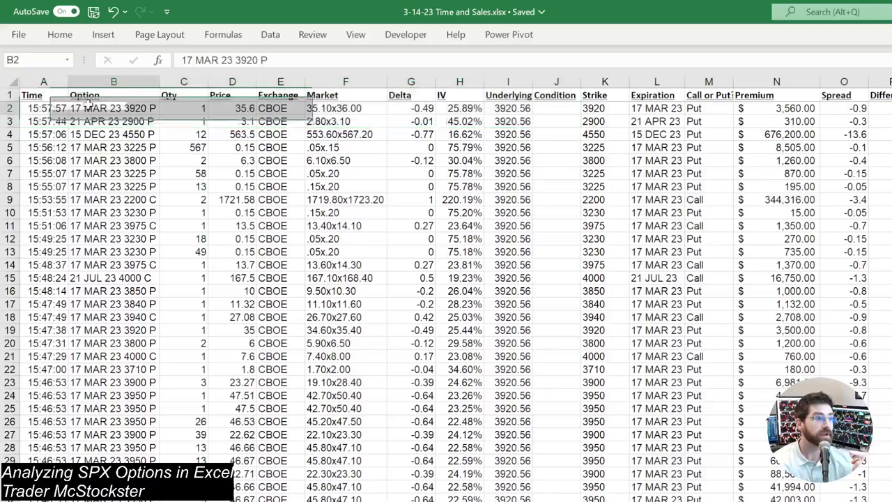
click(36, 105)
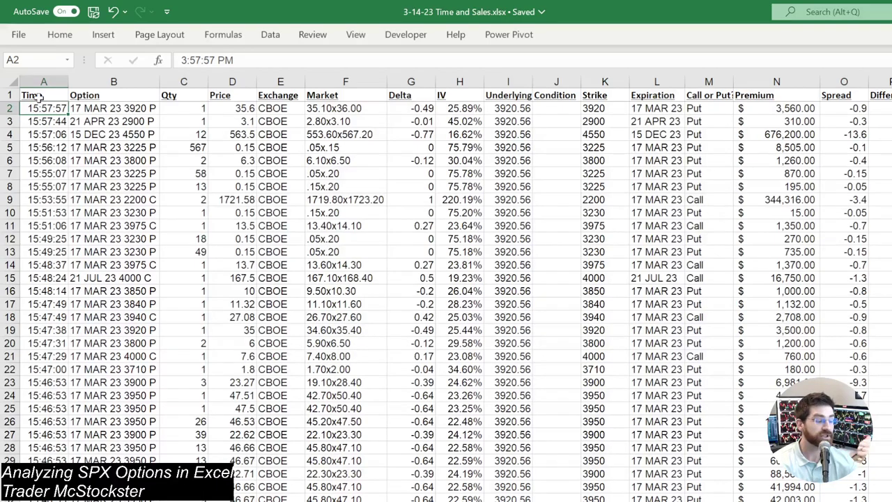
drag(38, 96, 881, 94)
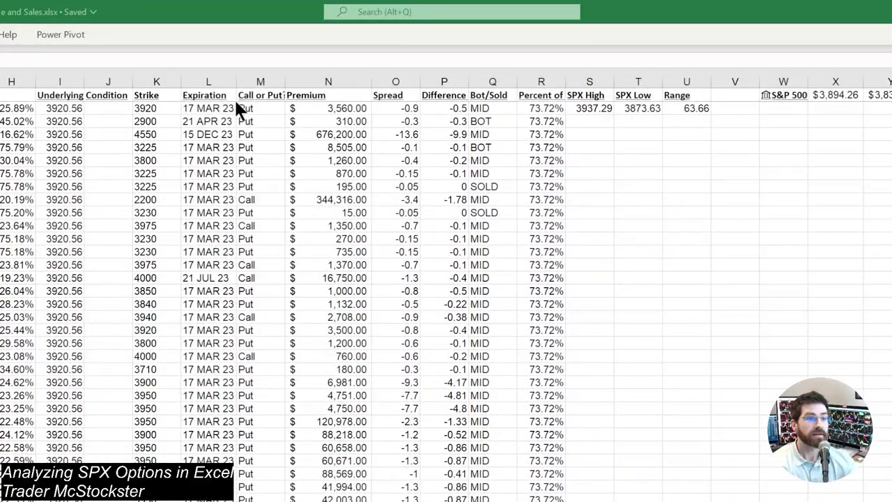
Autofit column M (Call or Put?) and column R (Percent of Days Range) to their headings
click(263, 98)
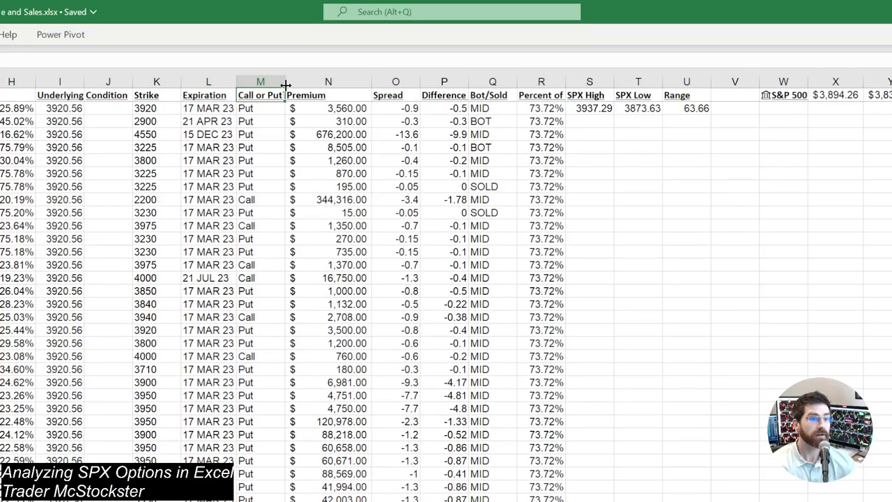
double_click(285, 82)
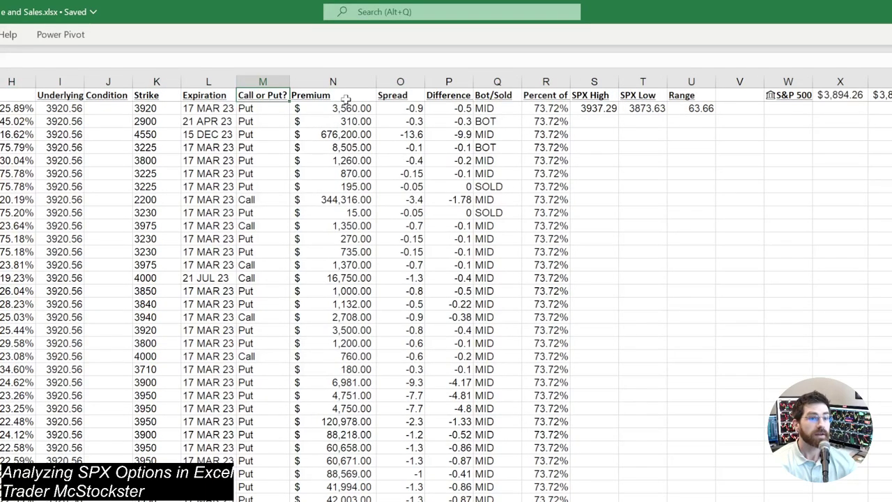
click(346, 99)
click(405, 95)
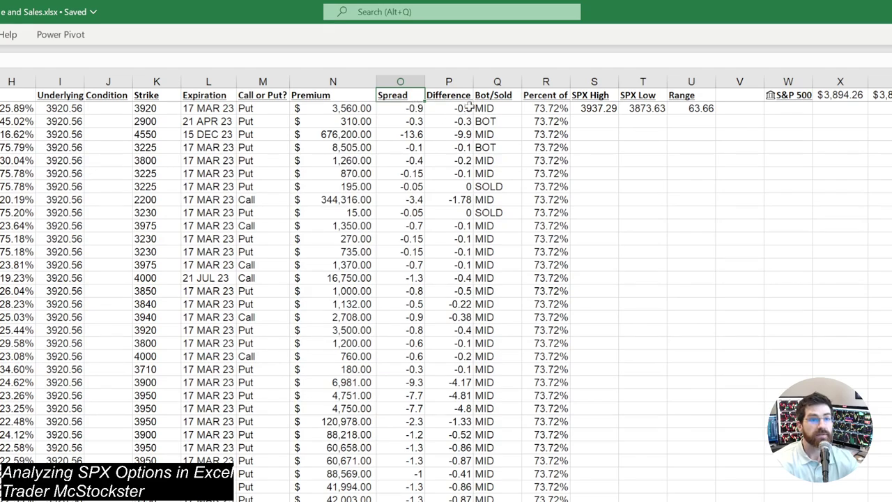
click(490, 97)
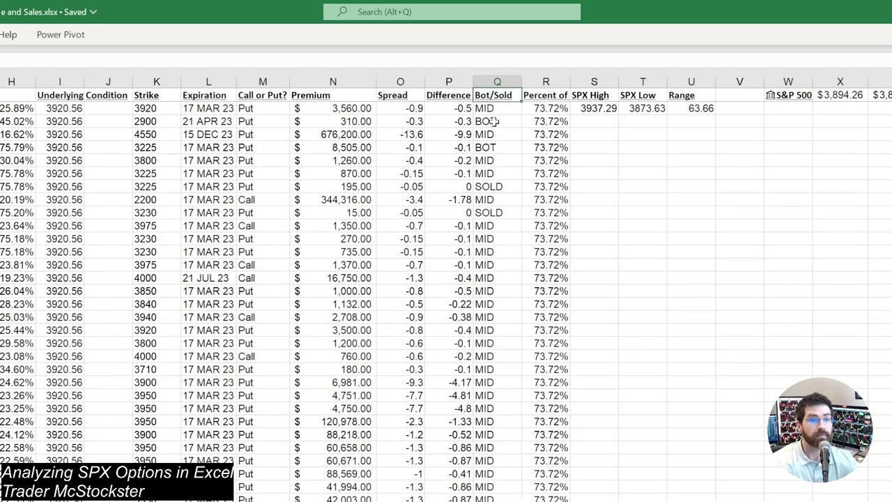
click(549, 108)
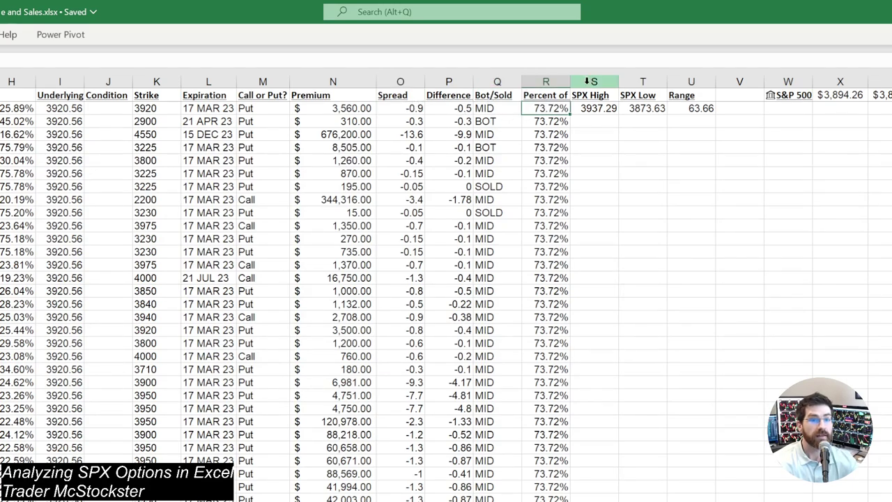
double_click(570, 82)
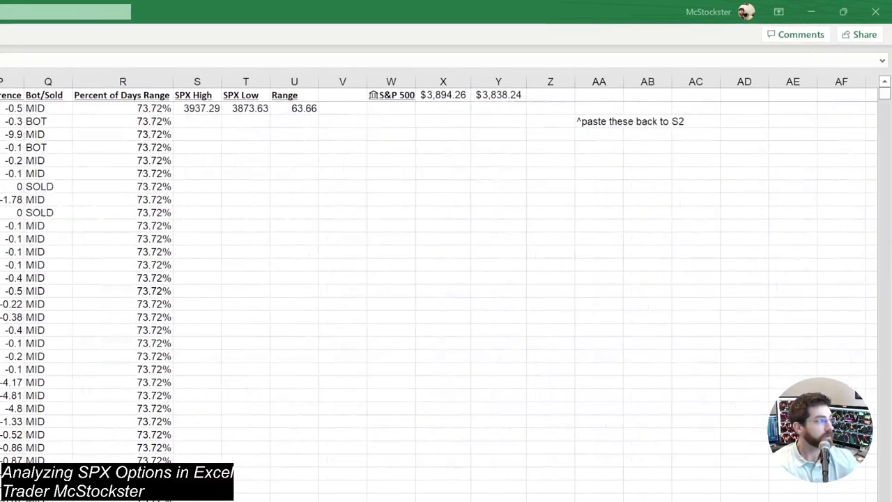
click(207, 108)
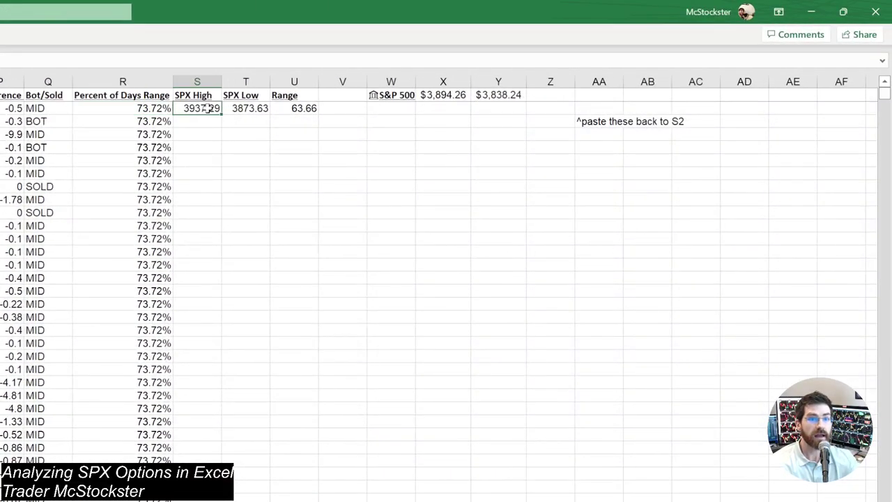
click(234, 109)
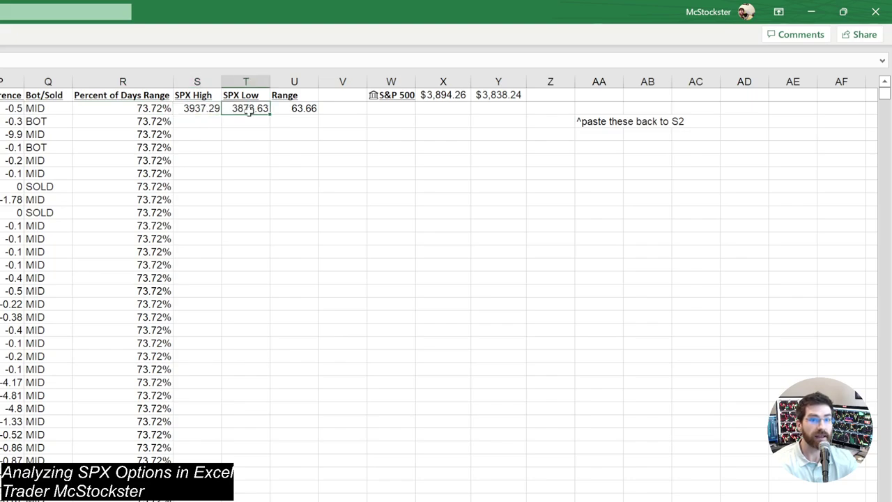
click(393, 96)
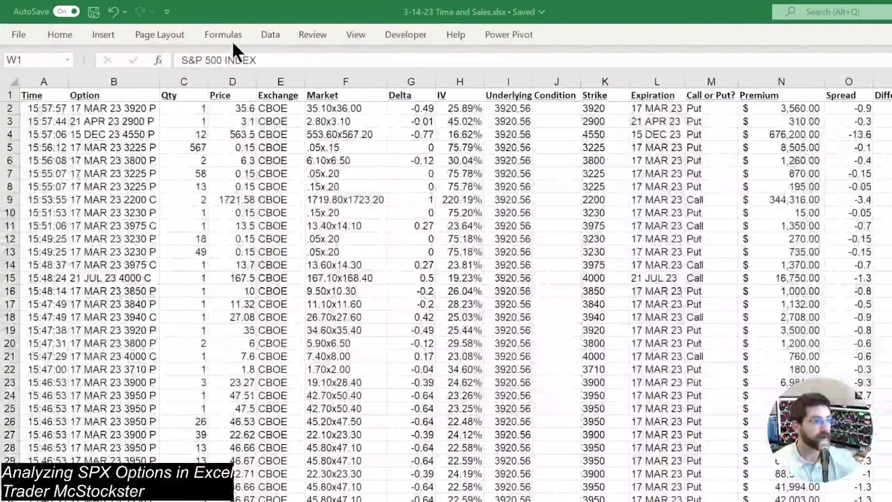
click(268, 35)
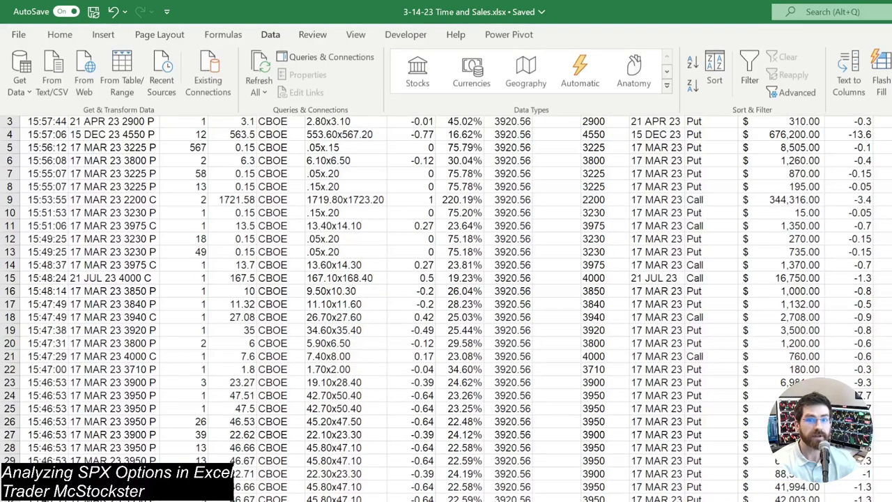
key(Escape)
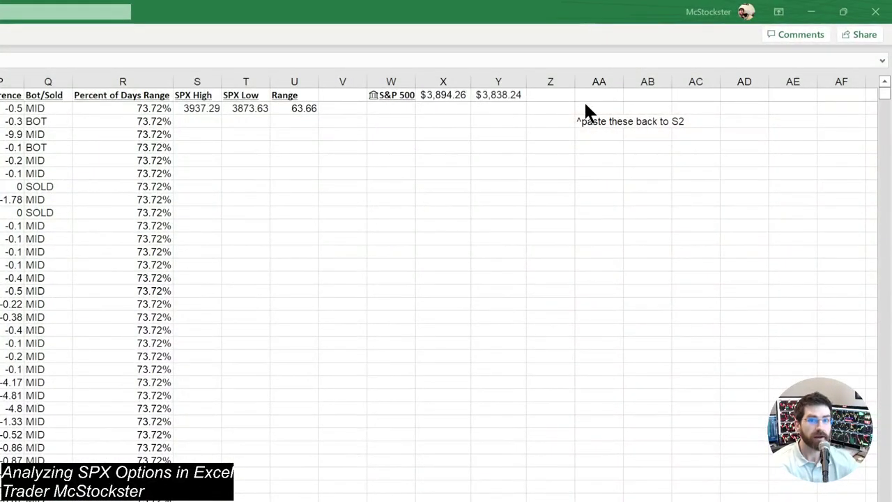
click(442, 97)
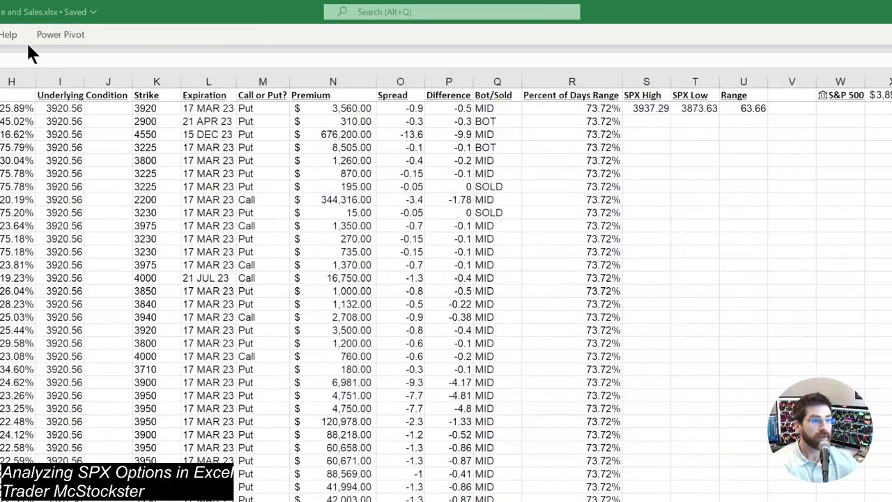
click(46, 37)
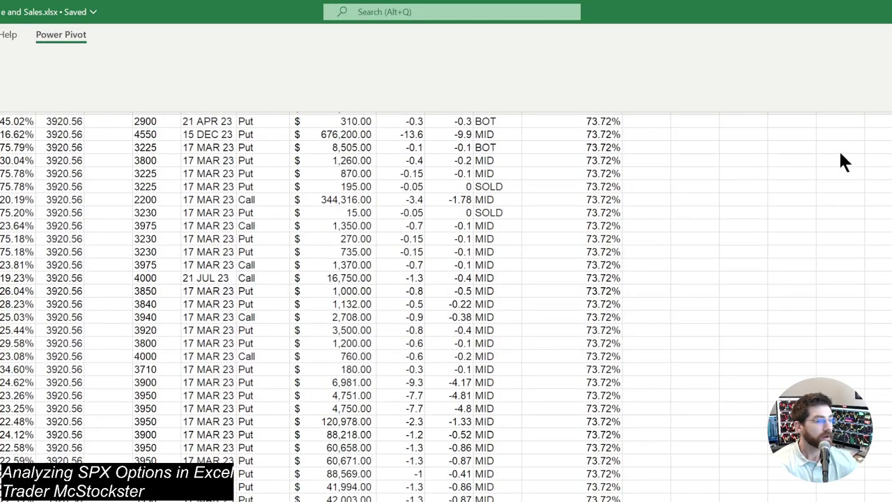
click(824, 135)
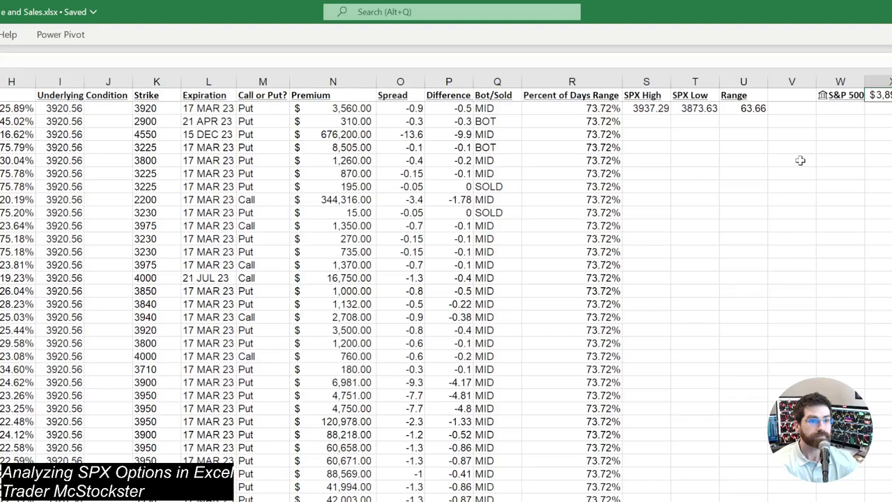
Review SPX High 3937.29, SPX Low 3873.63 and Range 63.66 beside the X1 S&P 500 quote
click(651, 108)
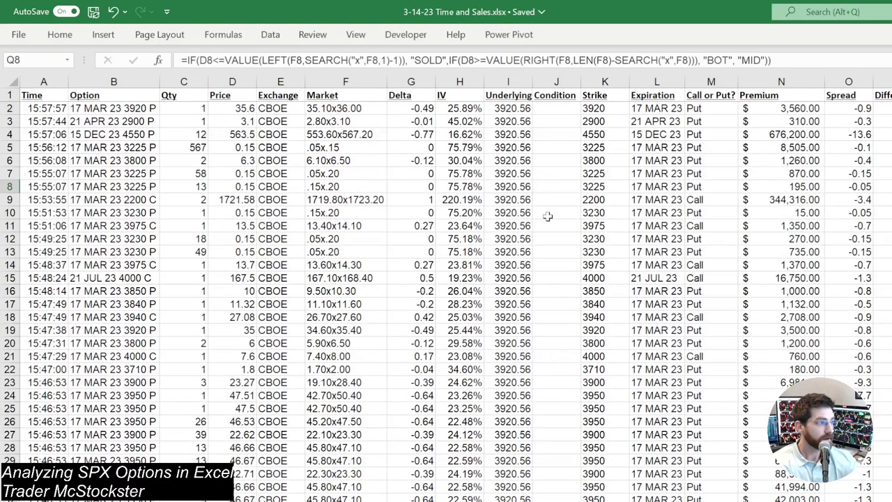
key(Down)
key(Down)
key(Down)
key(Right)
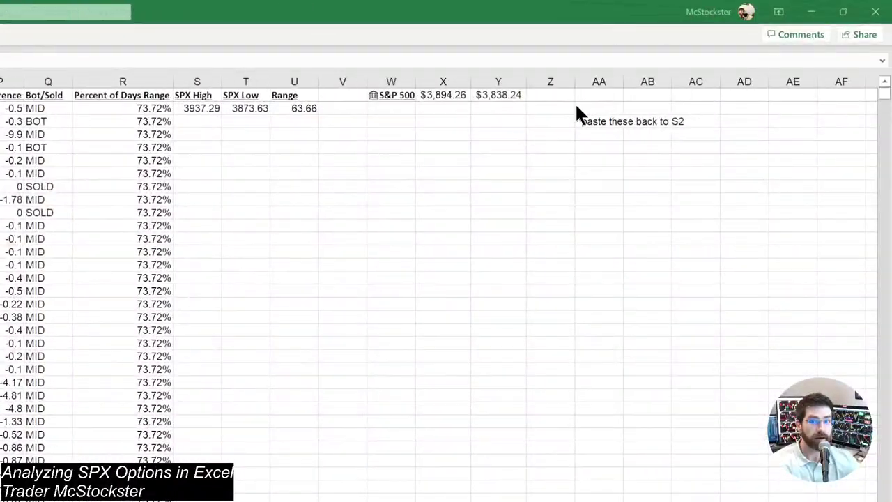
drag(592, 106, 591, 115)
click(598, 107)
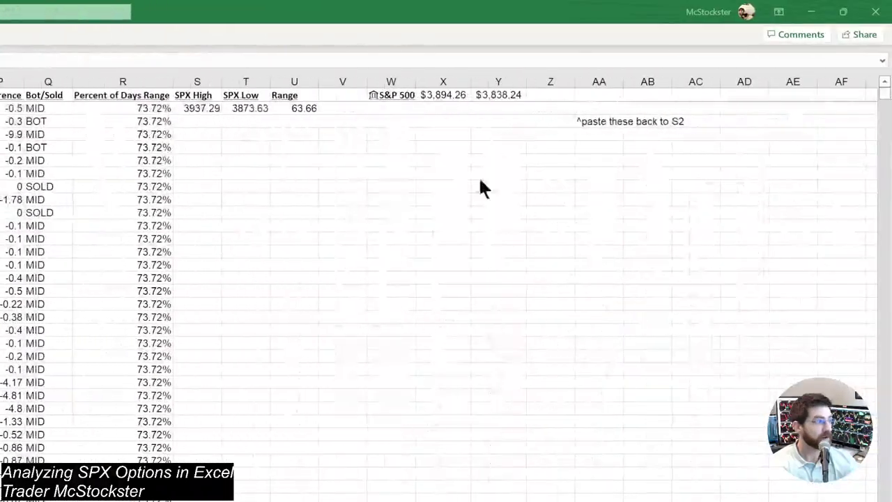
click(434, 93)
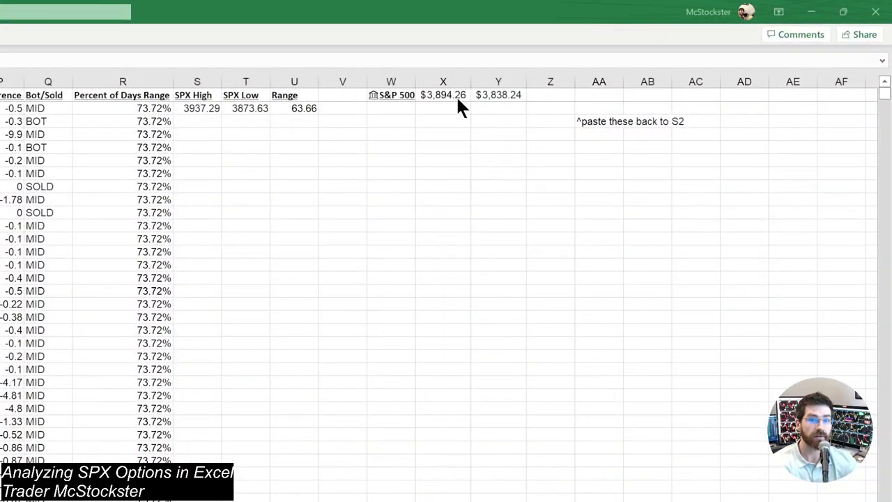
click(458, 96)
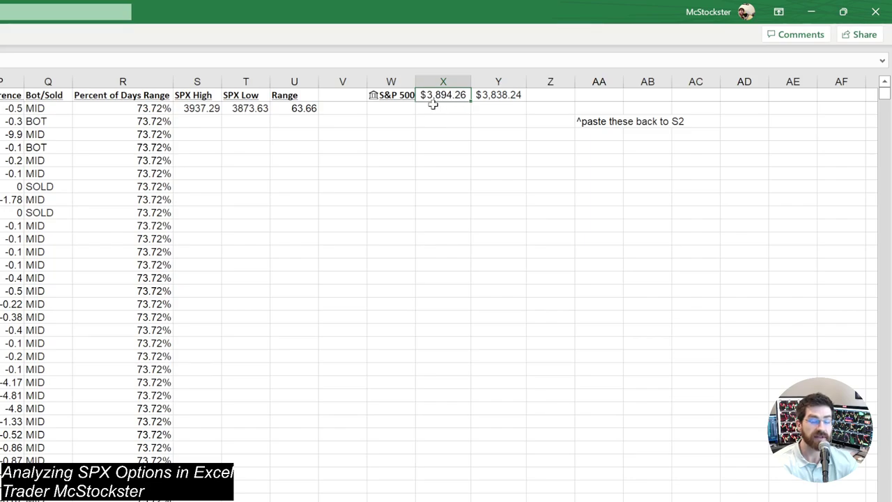
click(207, 109)
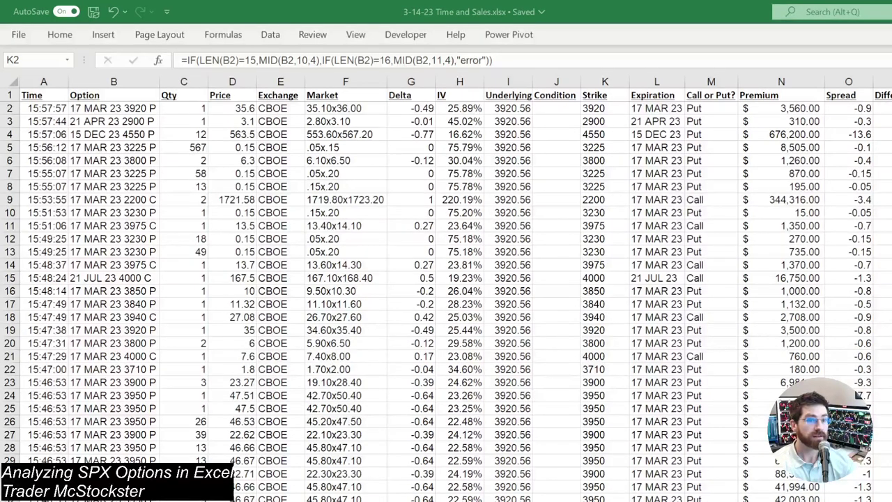
click(889, 108)
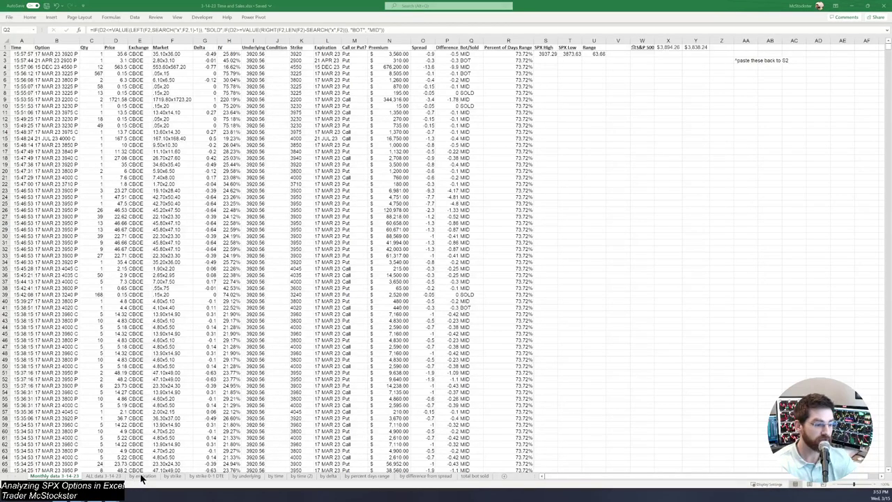
Open the by expiration sheet and read the BOT/SOLD call and put premium bars
click(141, 476)
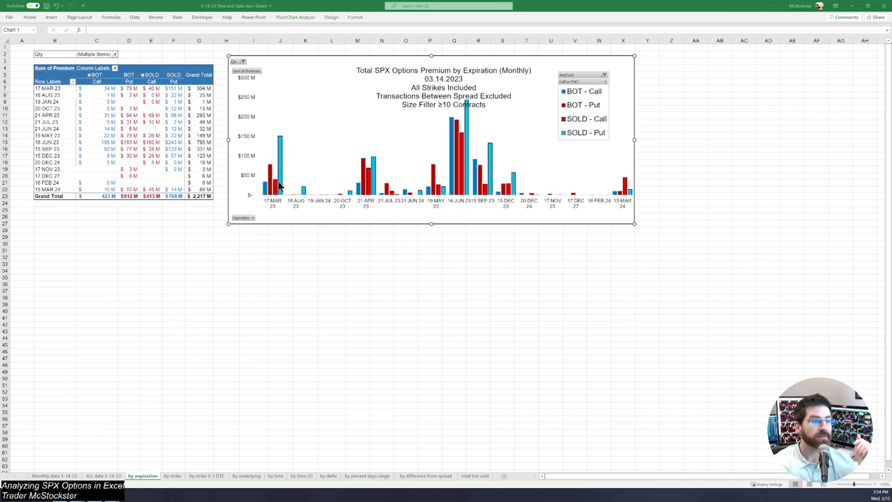
mouse_move(279, 185)
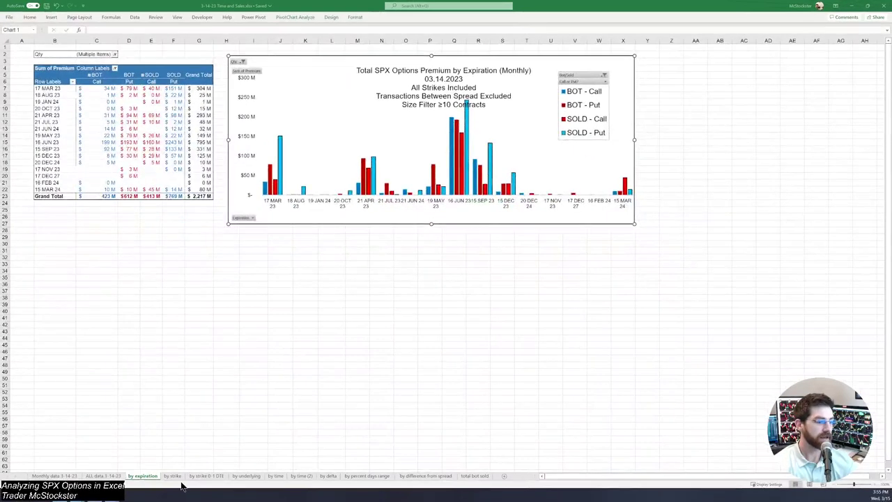
On the by strike sheet, review the chart's Qty filter sizes and cancel without changes
click(172, 476)
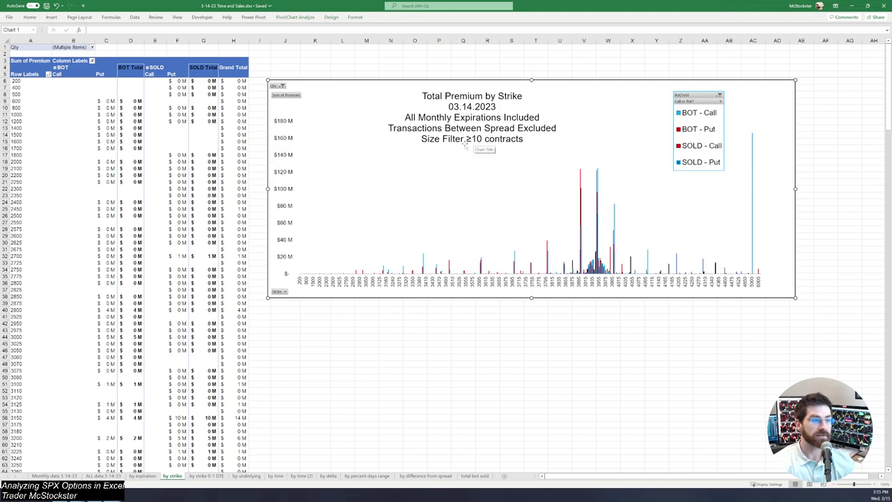
click(282, 86)
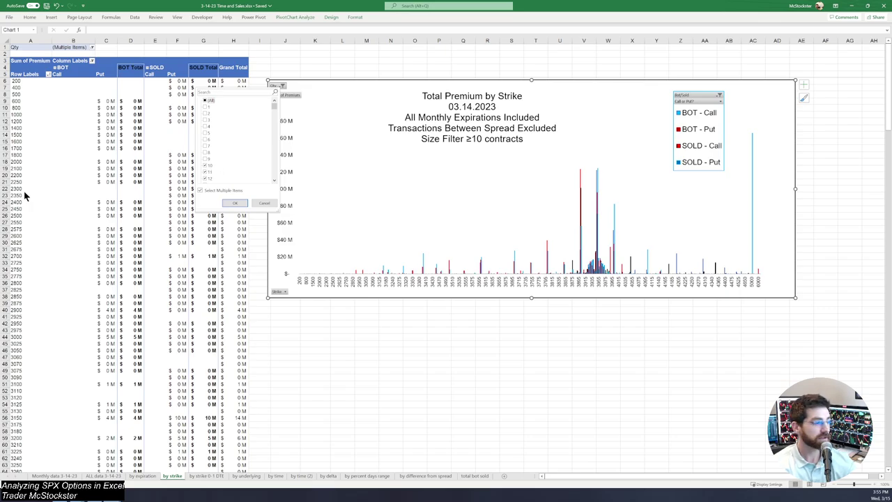
key(Escape)
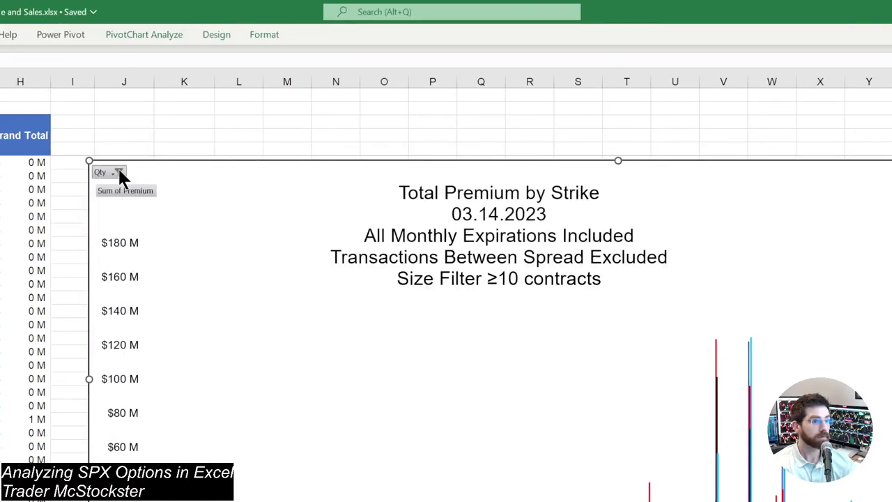
click(118, 171)
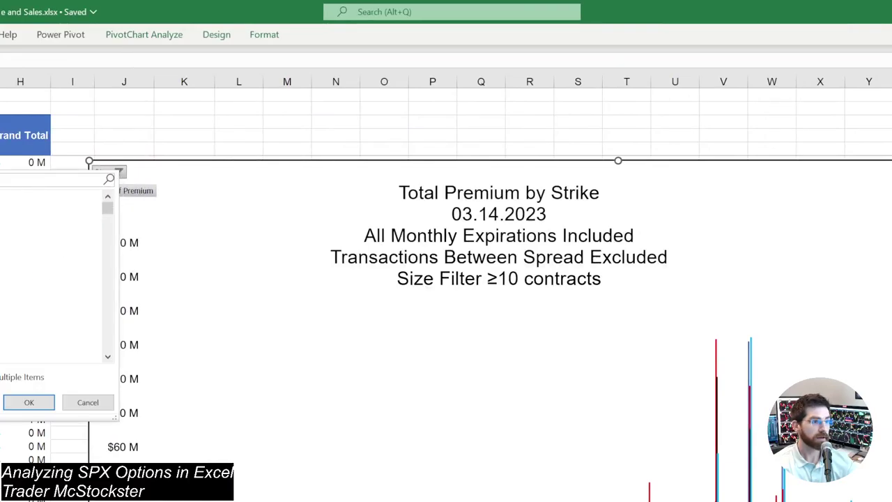
key(Return)
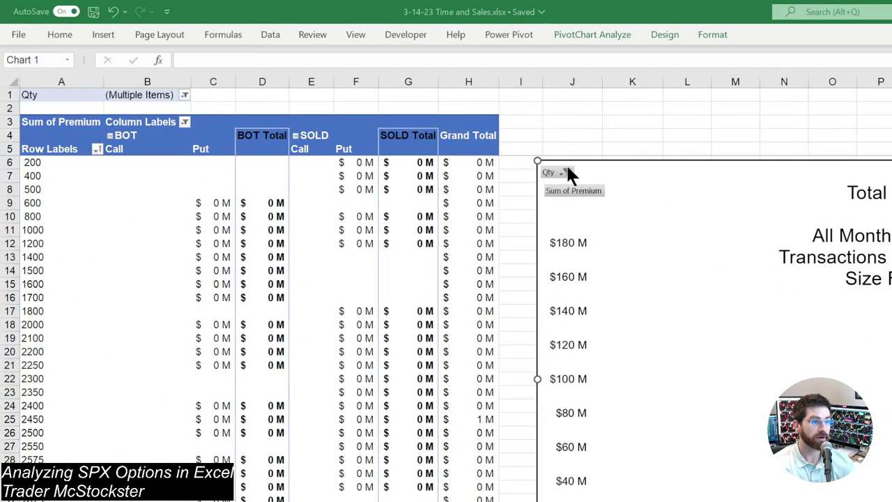
click(566, 172)
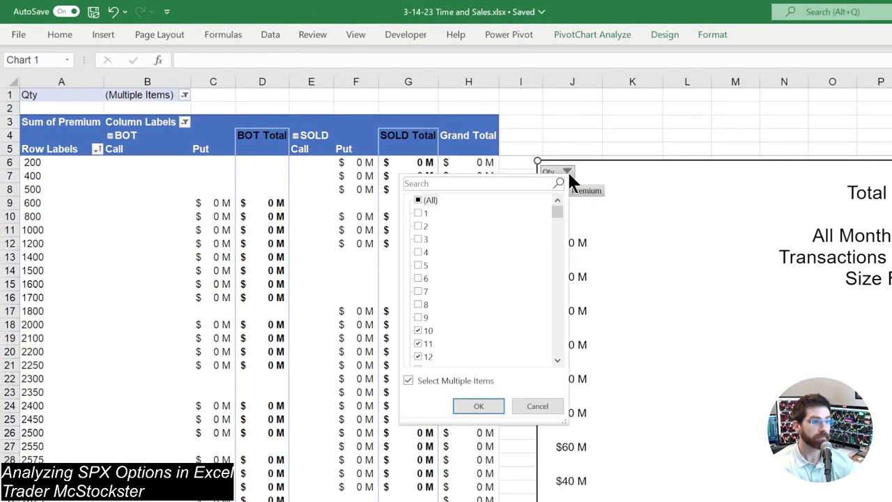
scroll(494, 308, down, 3)
scroll(495, 309, up, 3)
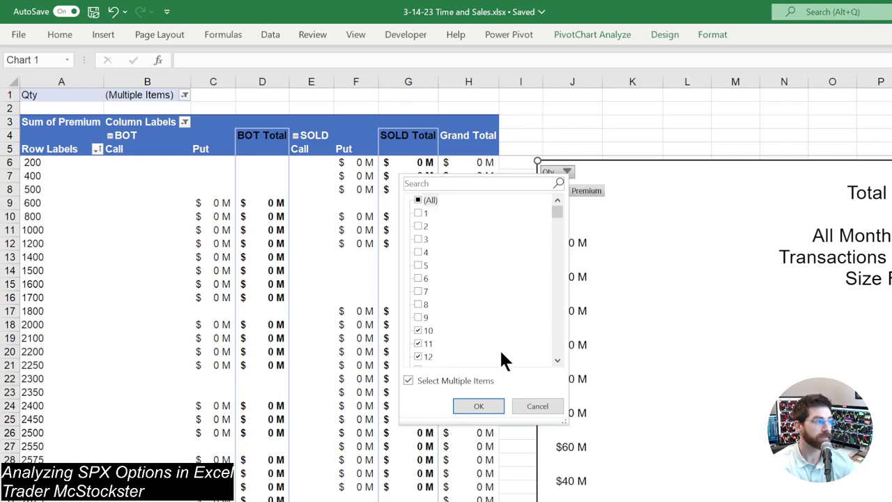
click(531, 406)
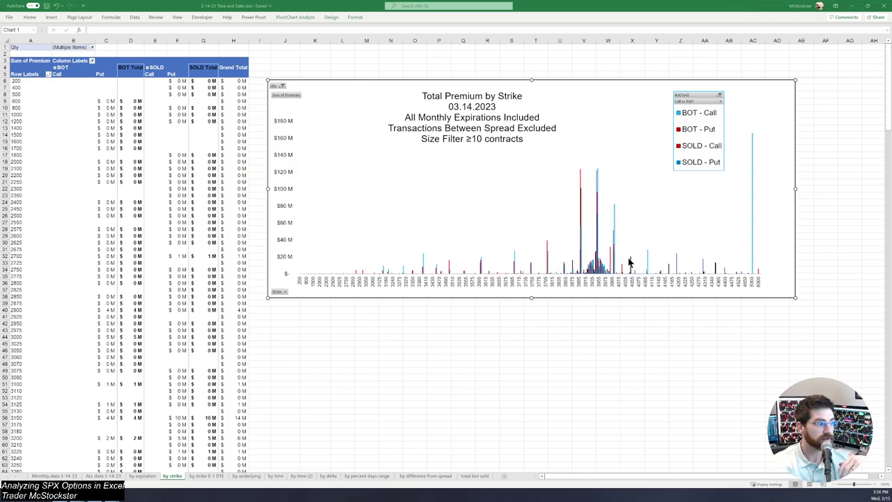
mouse_move(753, 260)
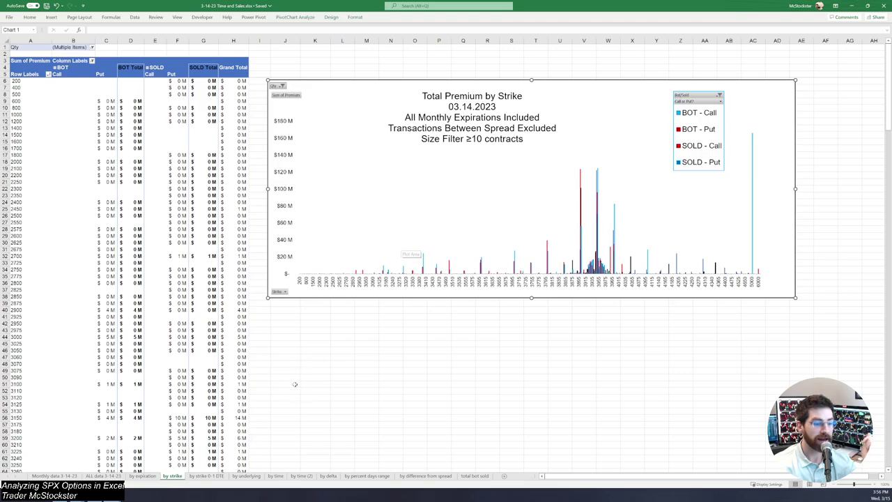
On the by strike 0-1 DTE sheet, review the chart's Expiration filter dates without changing them
click(208, 477)
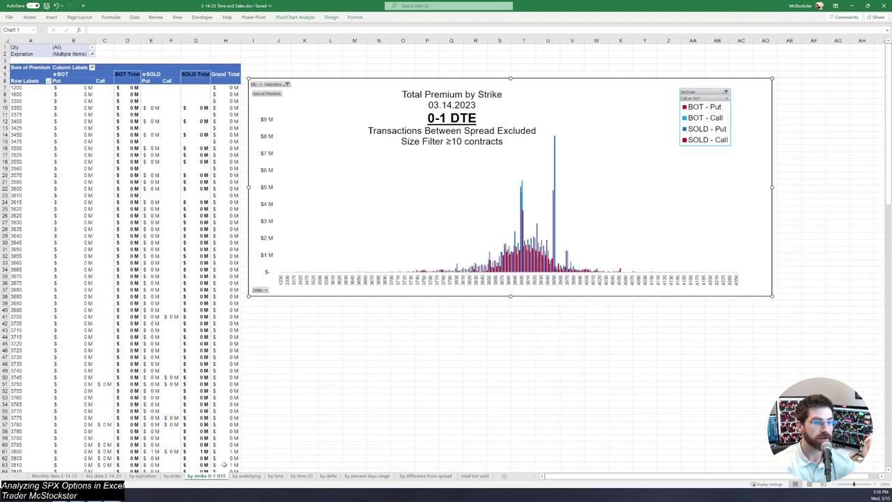
click(285, 85)
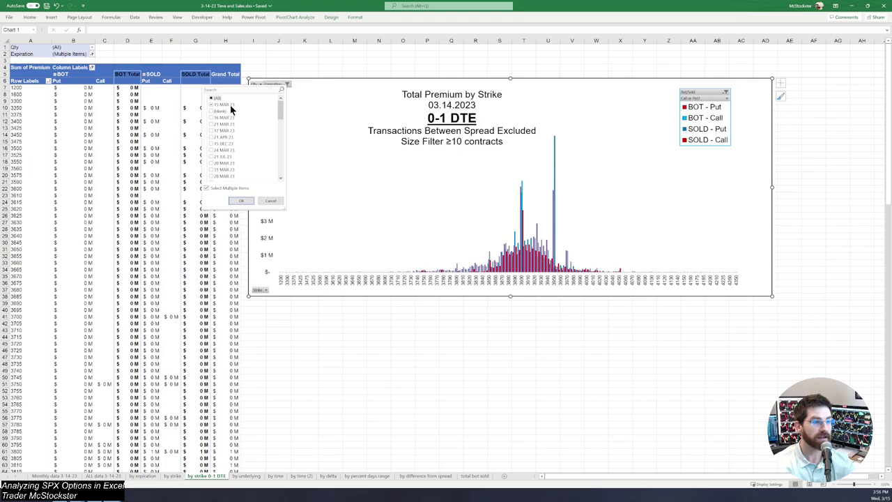
drag(281, 120, 285, 170)
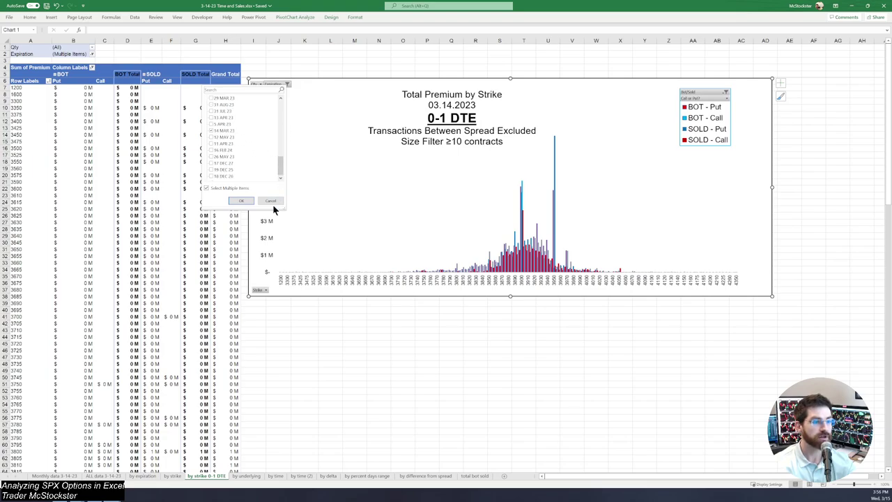
click(272, 202)
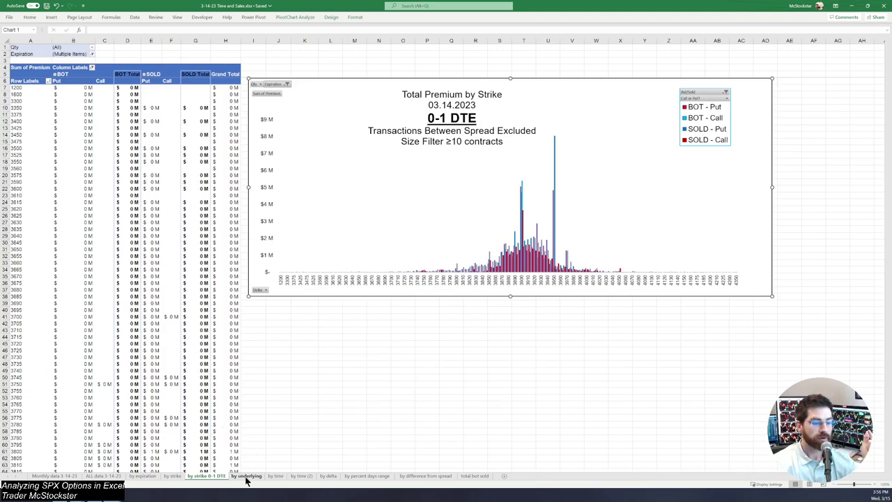
Look over the by underlying sheet and its Call or Put? slicer, then move to the by time sheet
click(247, 476)
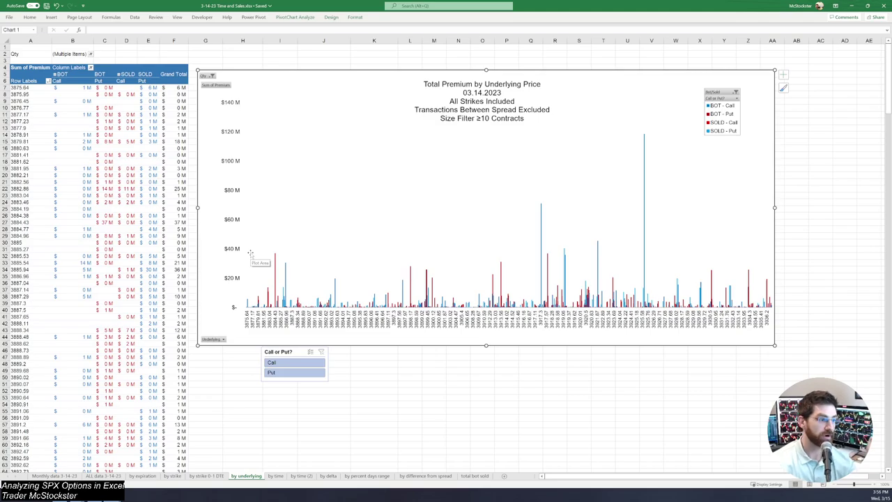
click(281, 478)
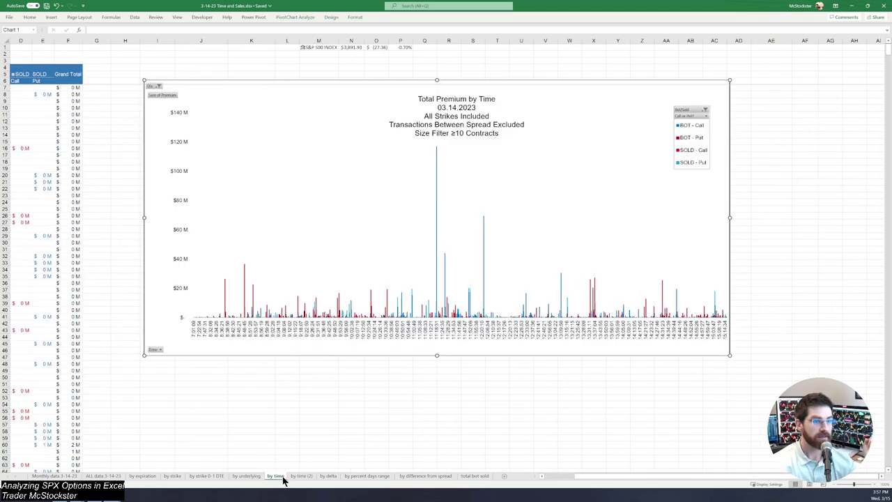
click(245, 476)
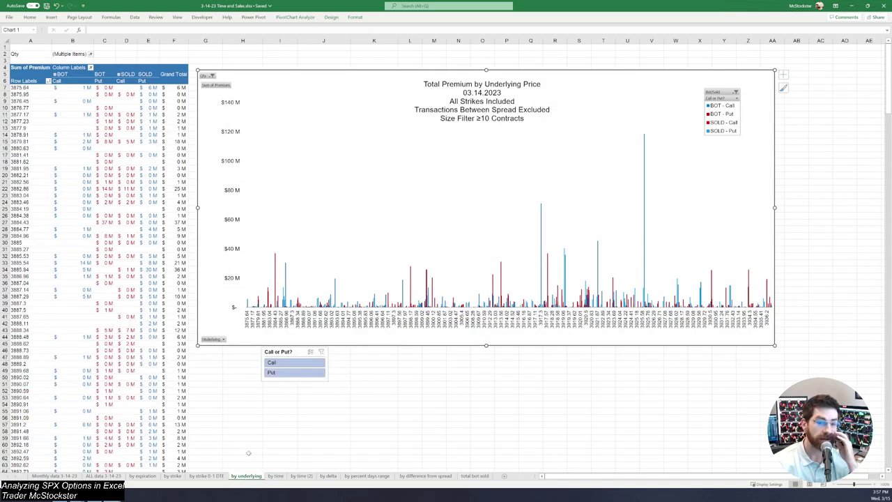
click(293, 372)
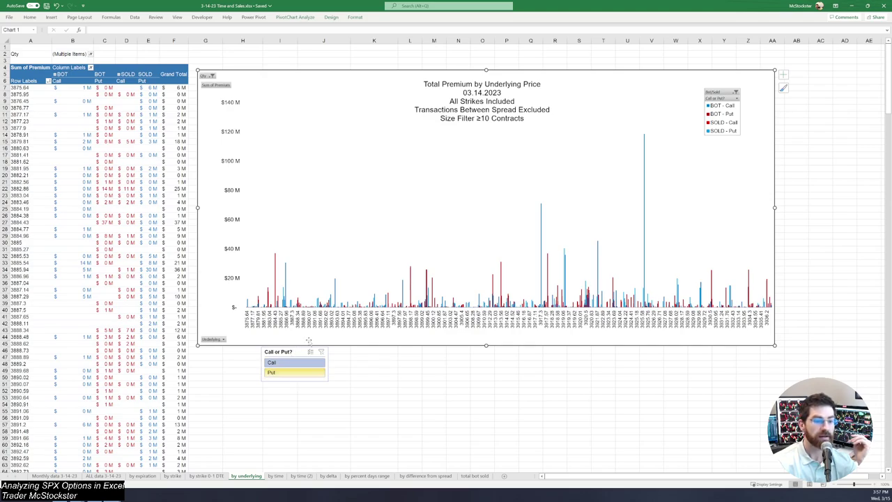
click(276, 476)
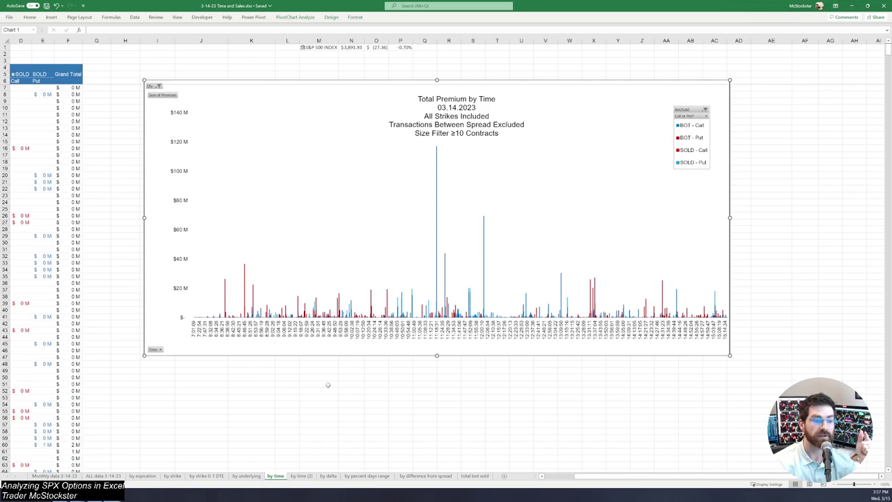
On the by time (2) sheet, read the $486 M MID call spike label at 11:23:53
click(301, 476)
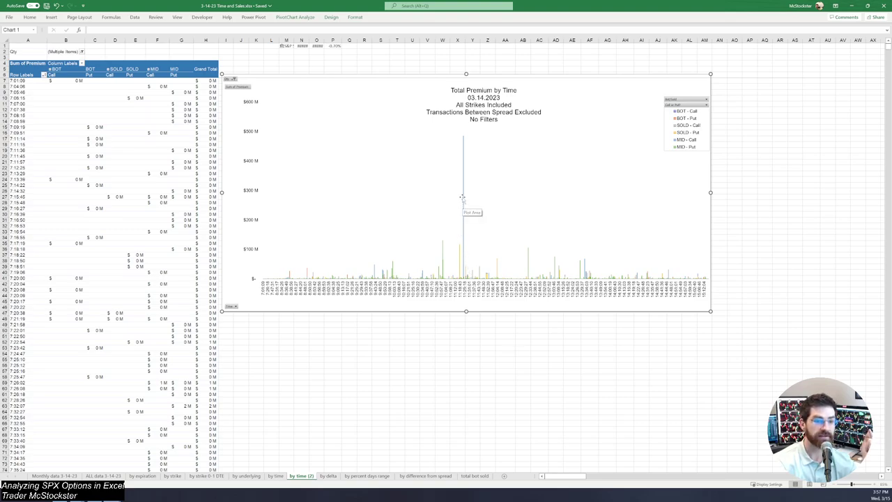
mouse_move(463, 197)
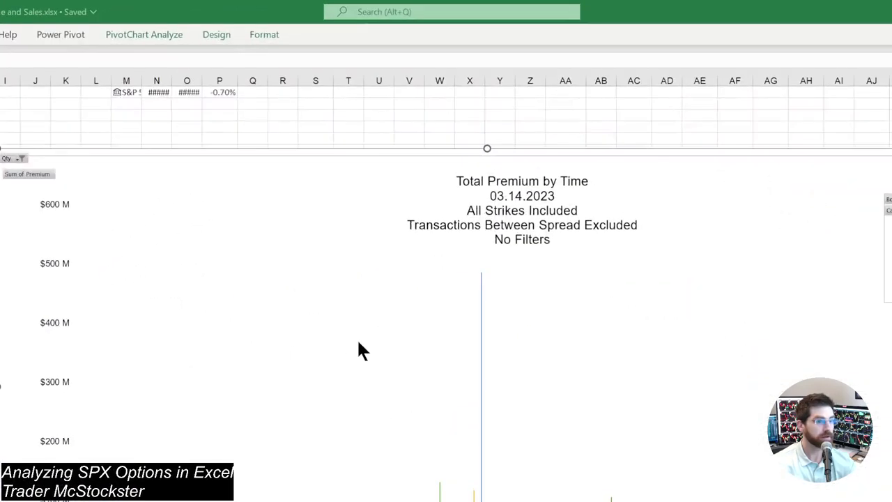
mouse_move(481, 340)
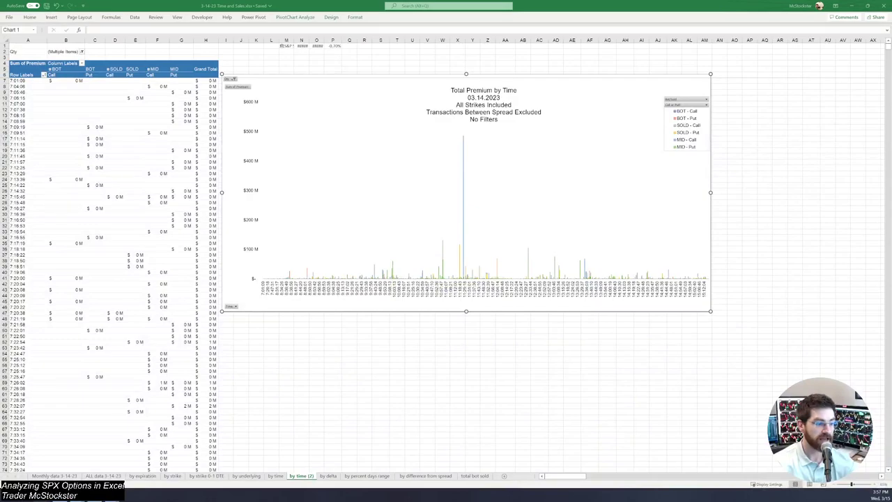
click(54, 475)
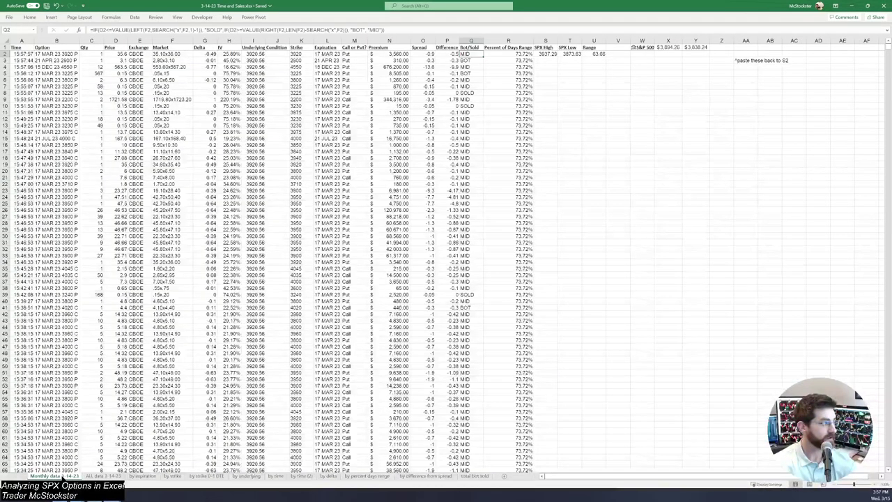
click(44, 282)
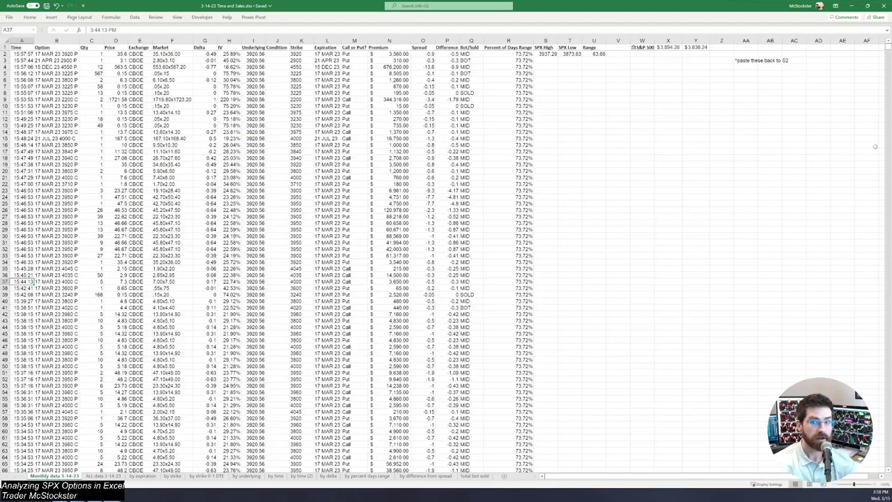
drag(887, 48, 889, 249)
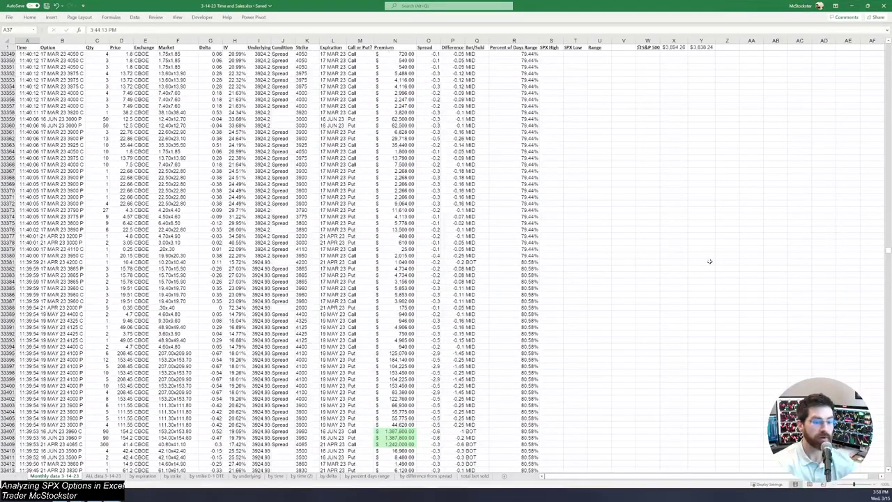
scroll(470, 315, down, 7)
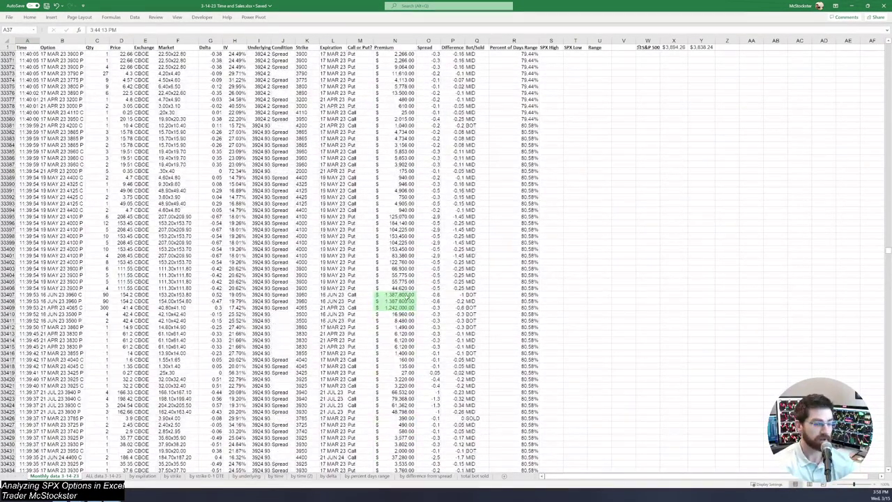
scroll(403, 305, down, 8)
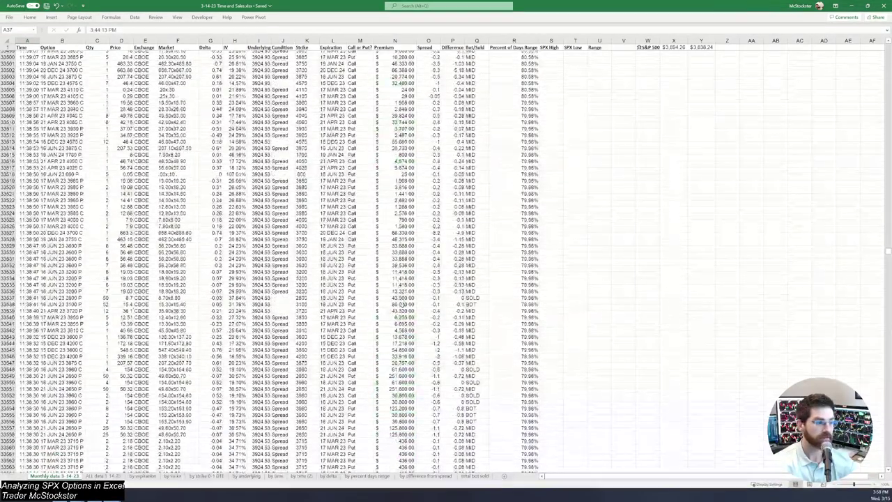
scroll(403, 304, down, 8)
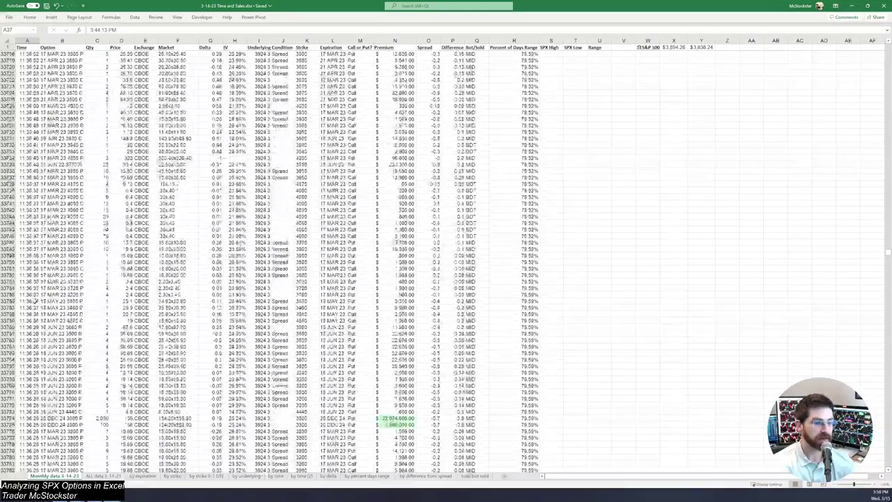
scroll(403, 304, down, 20)
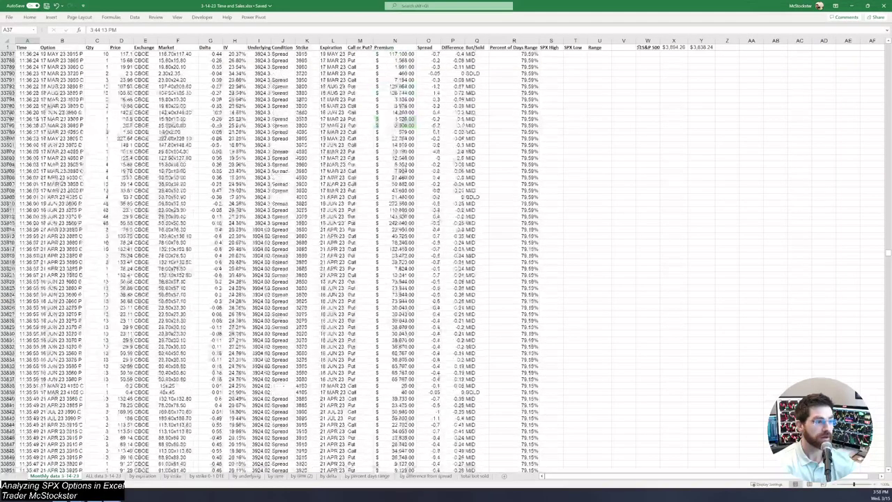
scroll(446, 258, down, 11)
scroll(446, 258, down, 20)
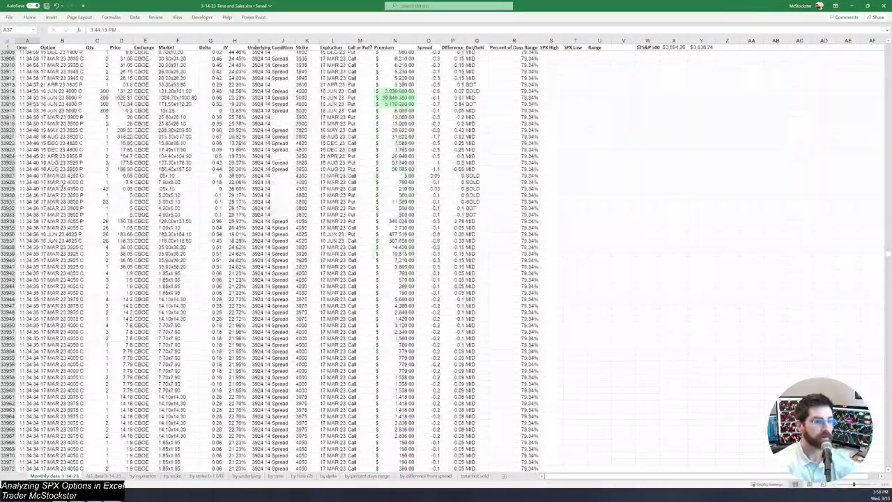
scroll(446, 258, down, 19)
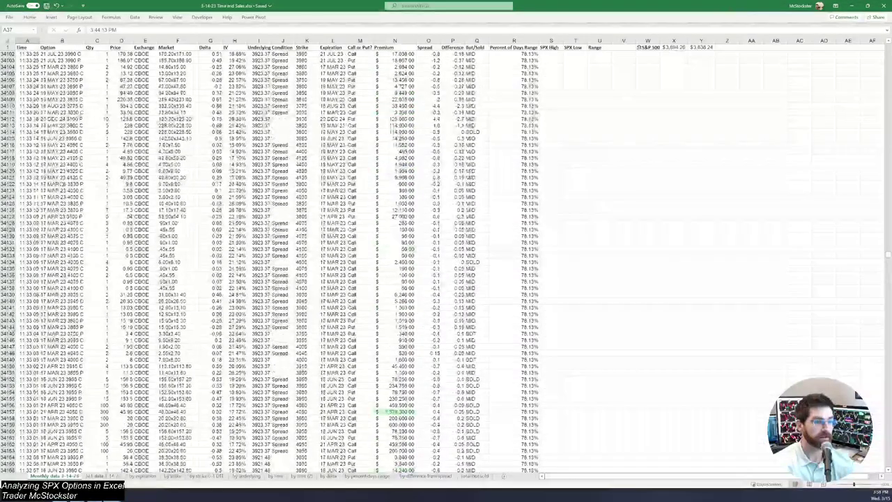
scroll(446, 258, down, 9)
scroll(446, 257, down, 7)
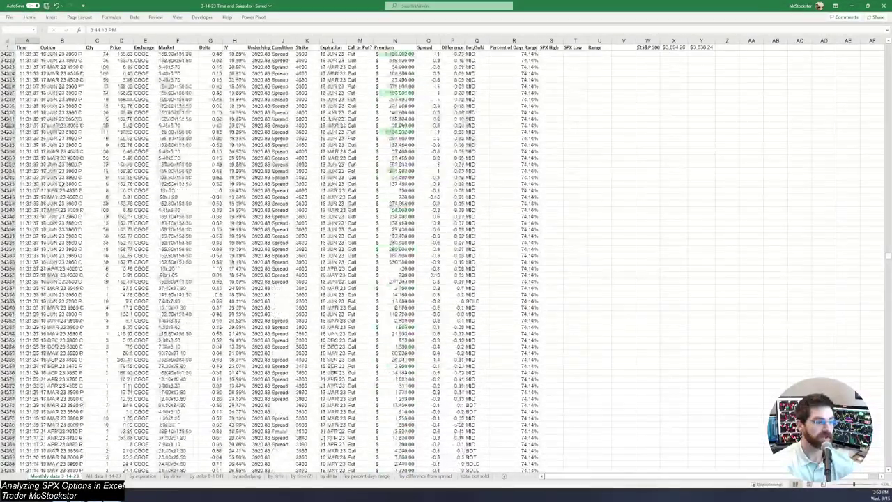
scroll(446, 258, down, 20)
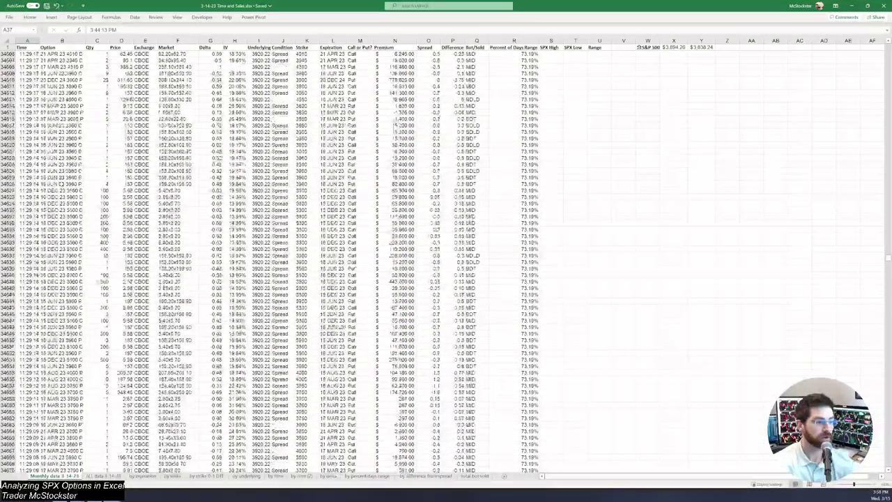
scroll(446, 258, down, 20)
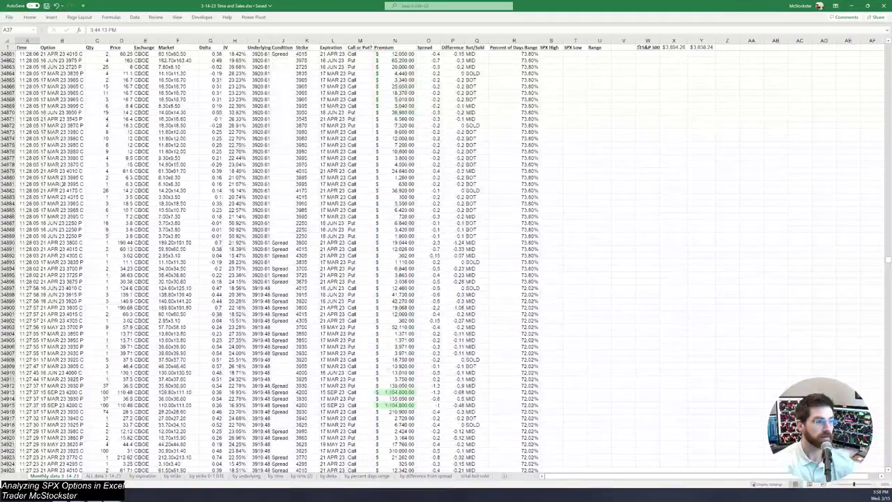
scroll(446, 257, up, 18)
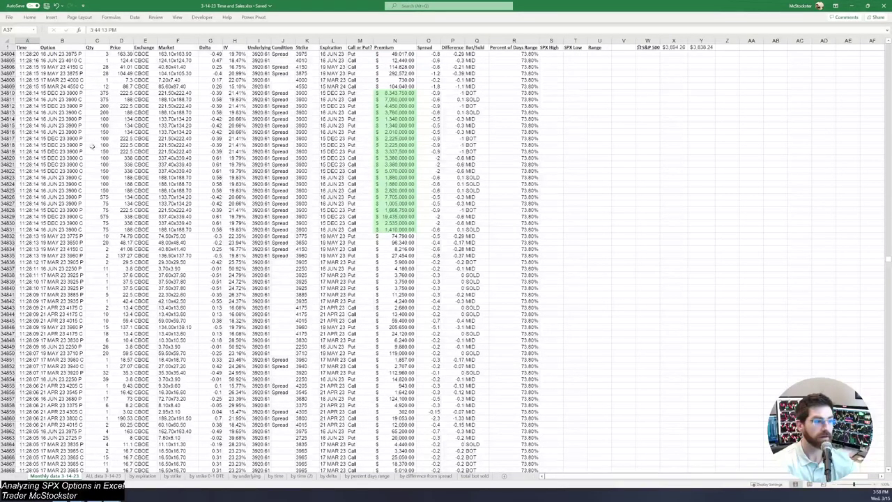
drag(27, 85, 24, 171)
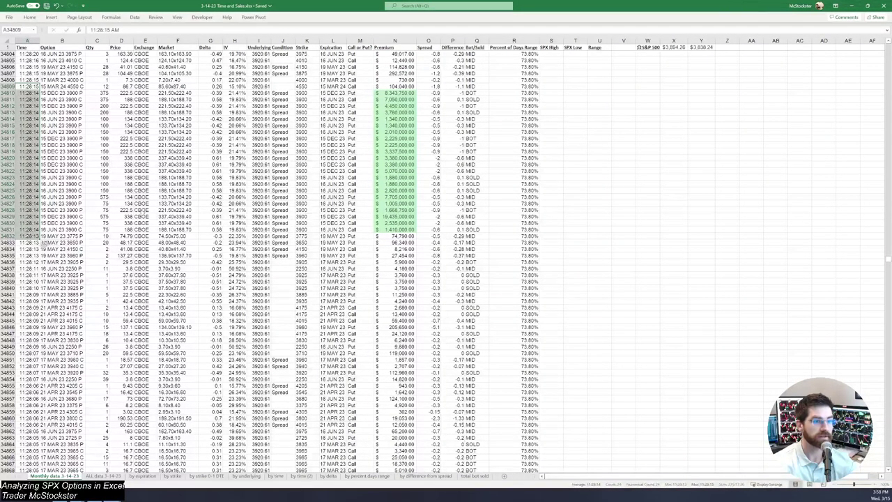
scroll(141, 298, down, 20)
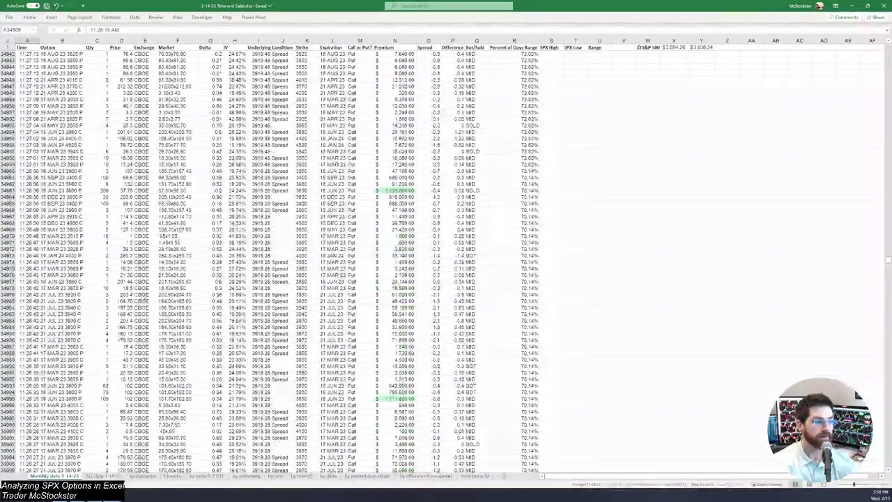
scroll(142, 298, down, 20)
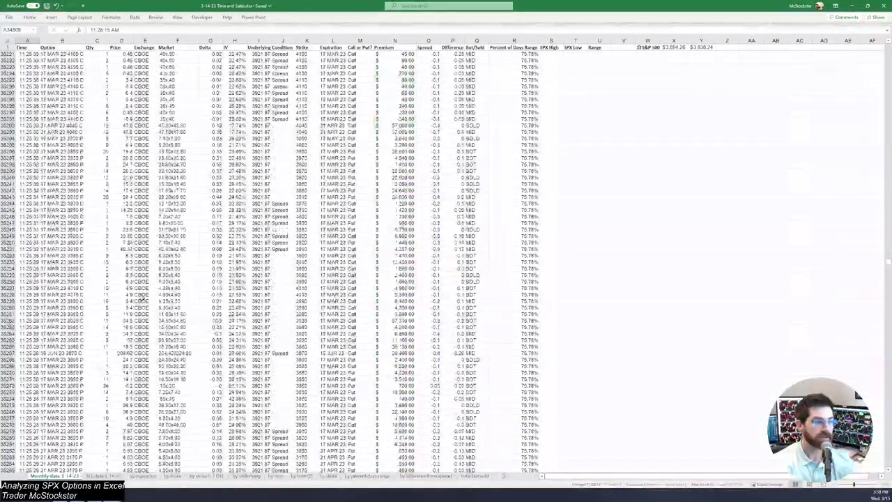
scroll(141, 298, down, 20)
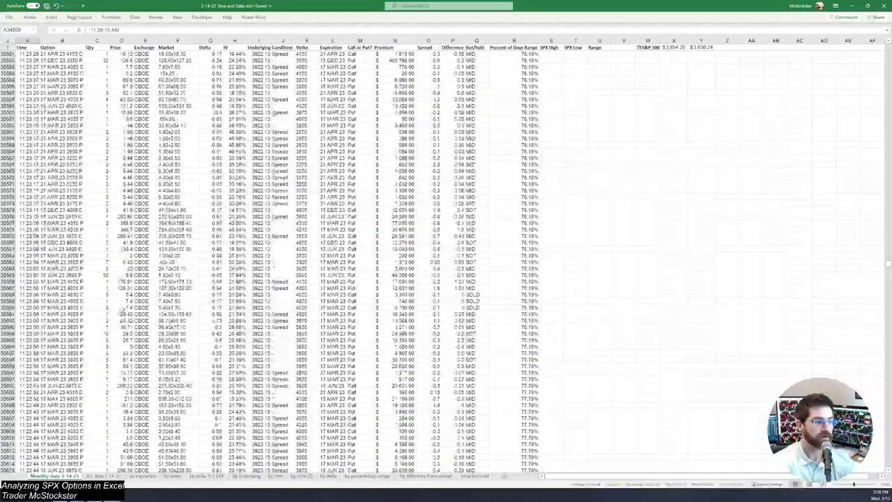
scroll(124, 310, up, 12)
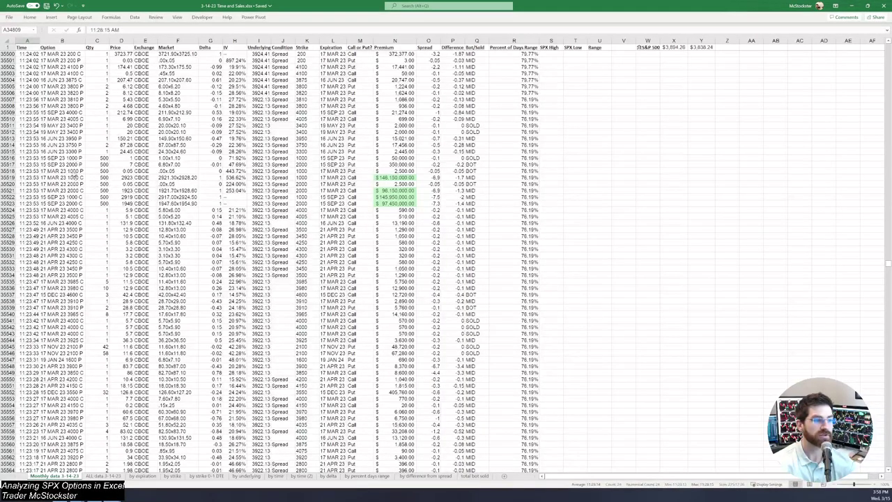
drag(76, 171, 85, 202)
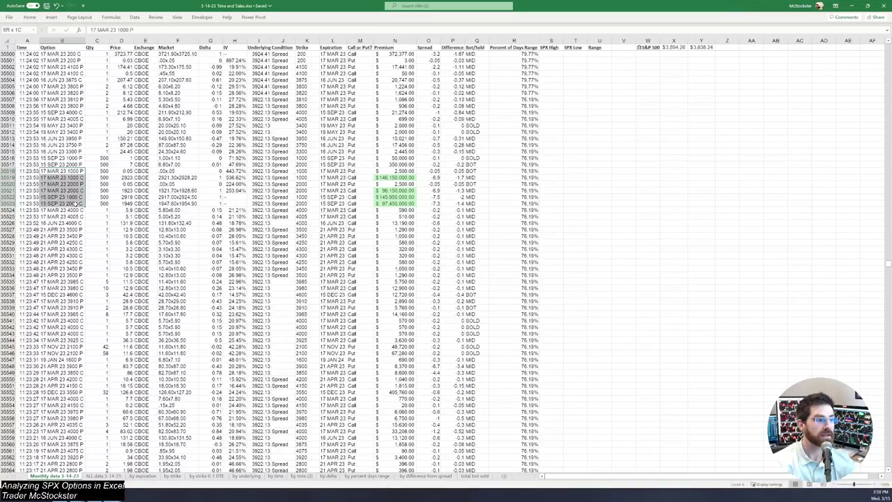
drag(86, 203, 86, 204)
click(216, 172)
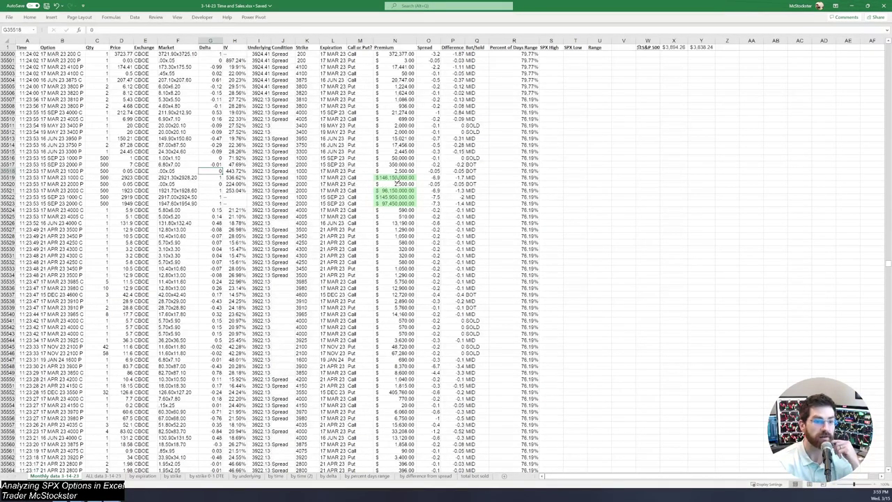
drag(397, 178, 396, 204)
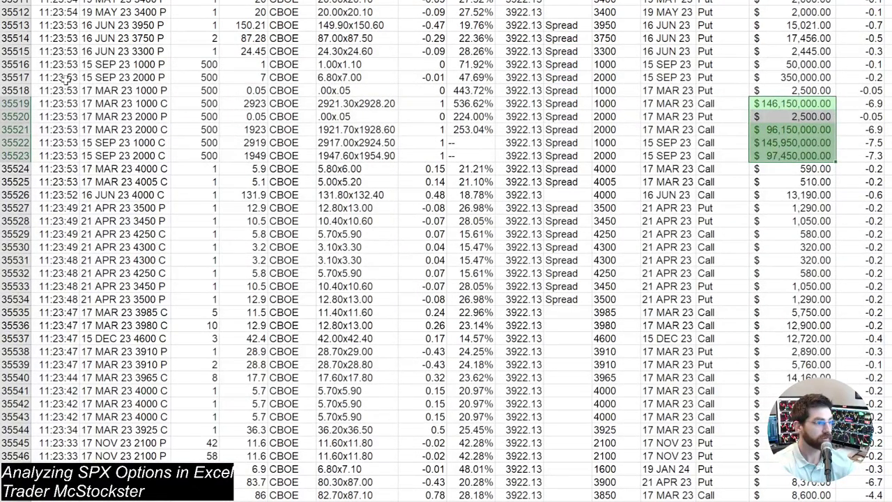
drag(65, 81, 67, 149)
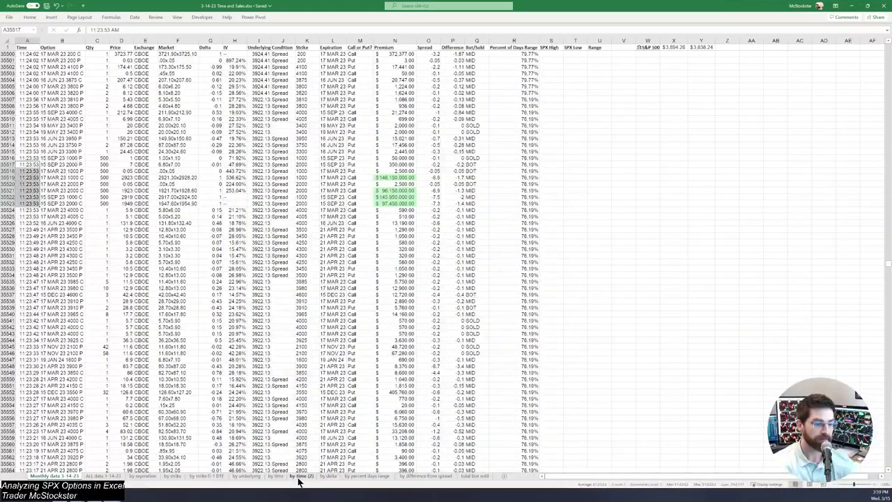
Go from by time (2) to the by delta sheet and scroll down its premium-by-delta chart
click(302, 476)
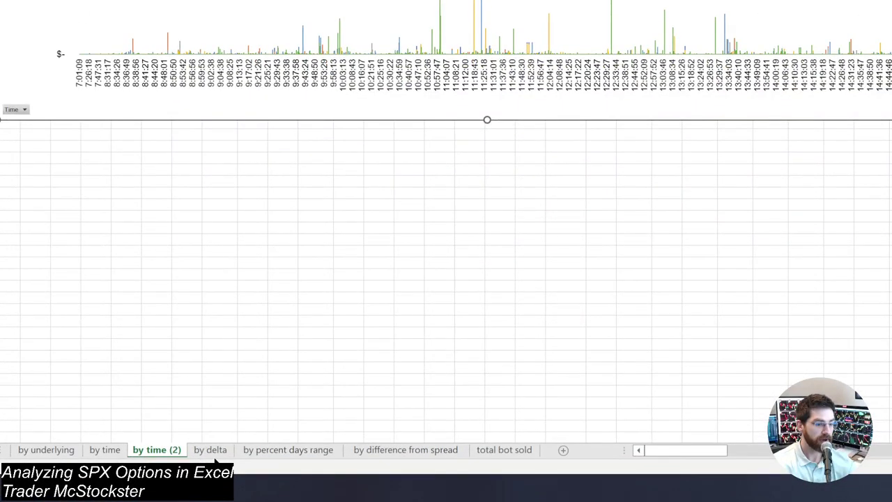
click(202, 451)
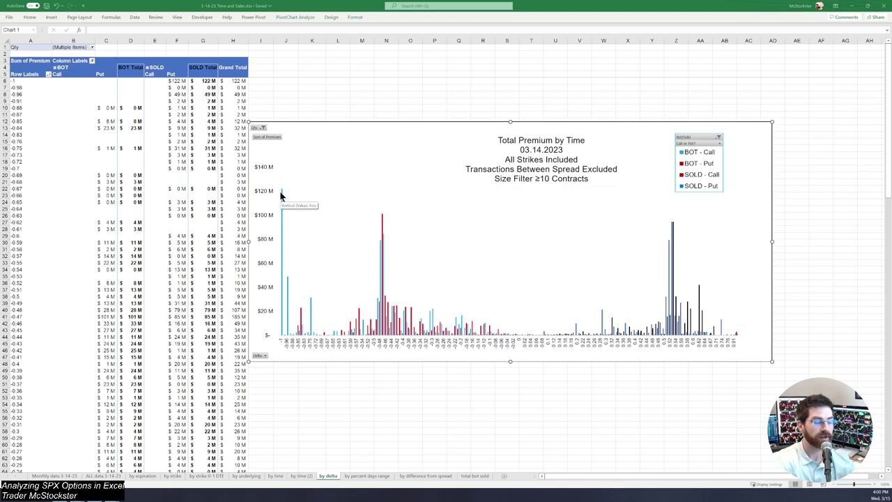
scroll(317, 463, down, 1)
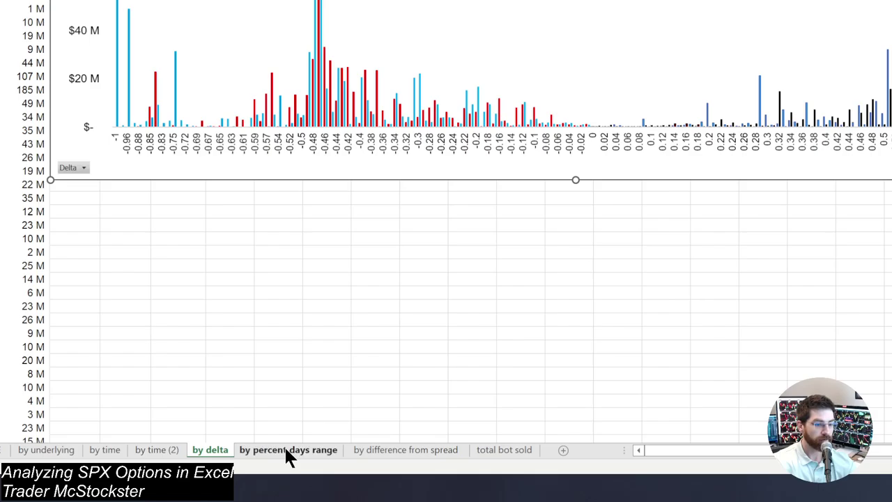
Glance at the by percent days range chart, then go back to Monthly data 3-14-23
click(283, 449)
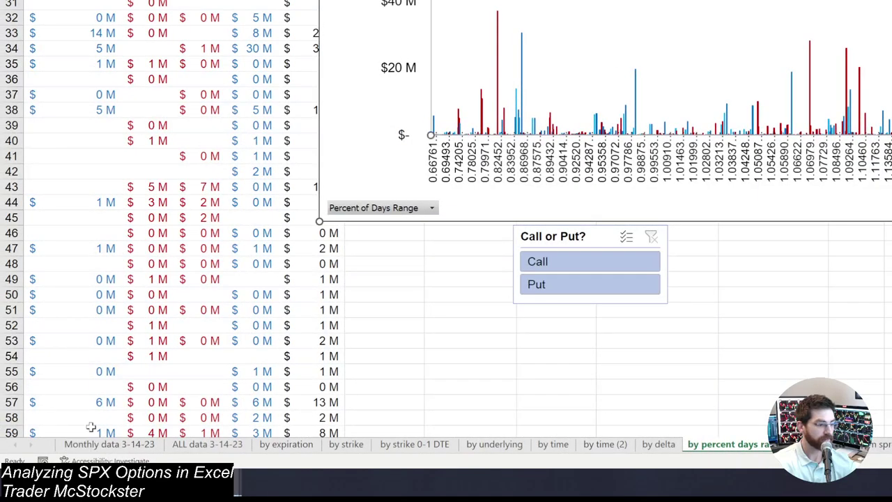
click(98, 444)
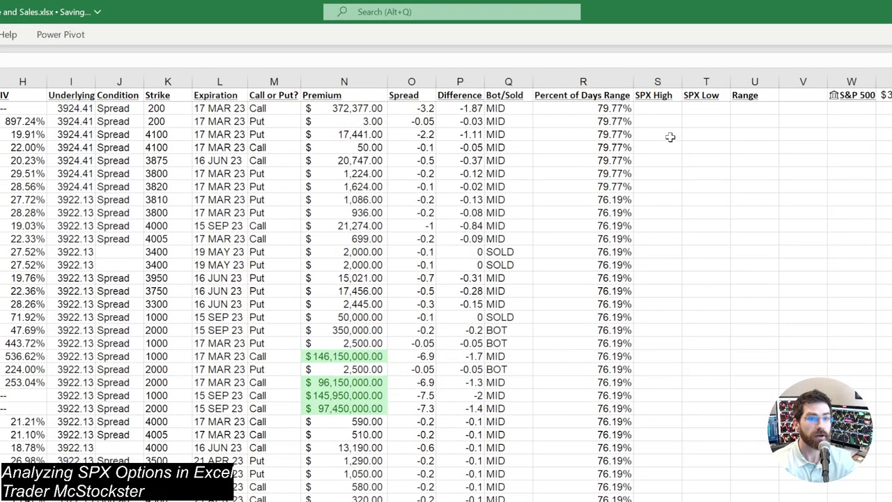
Inspect SPX High, underlying 3920.56, Range 63.66 and R2's Percent of Days Range formula (73.72%)
click(663, 97)
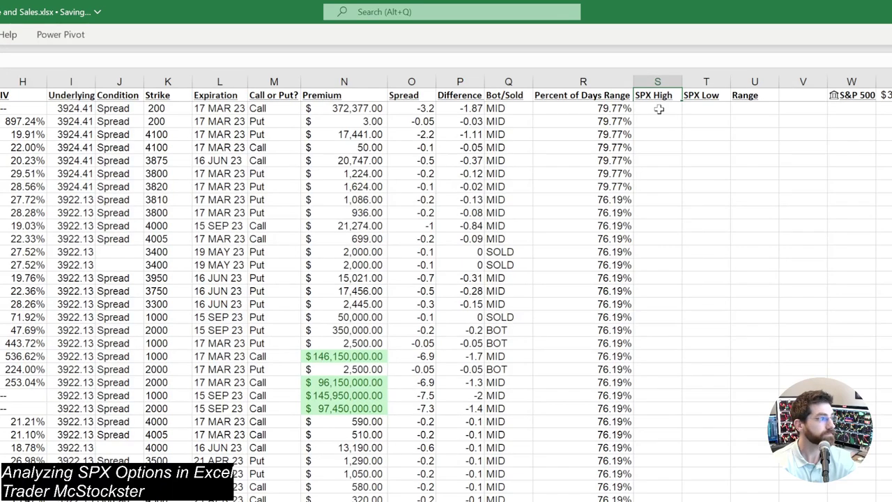
click(658, 109)
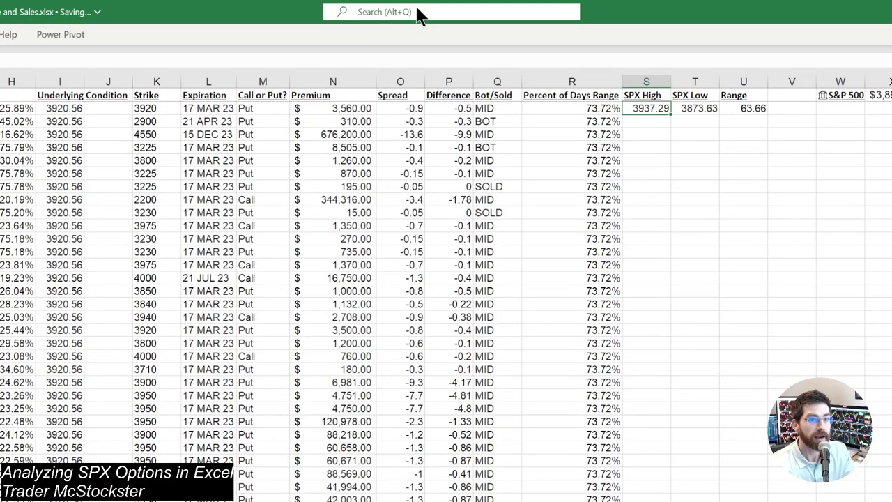
click(59, 119)
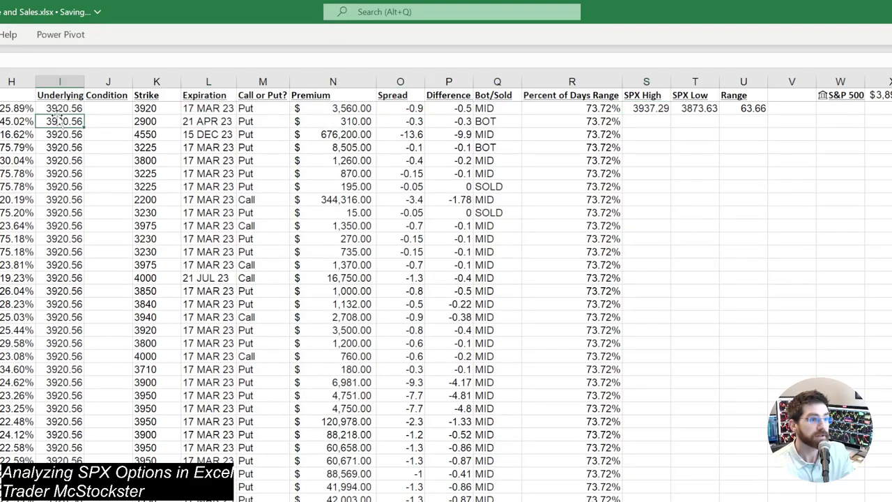
click(66, 97)
drag(64, 112, 64, 122)
click(48, 109)
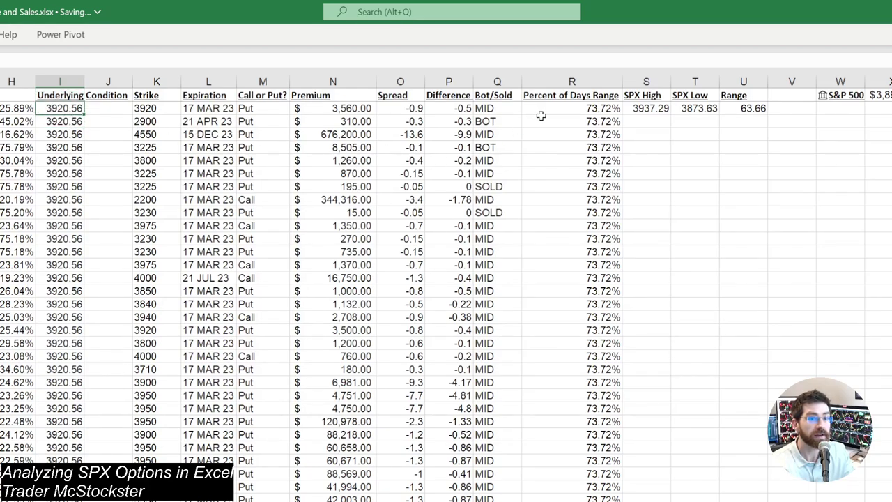
click(731, 109)
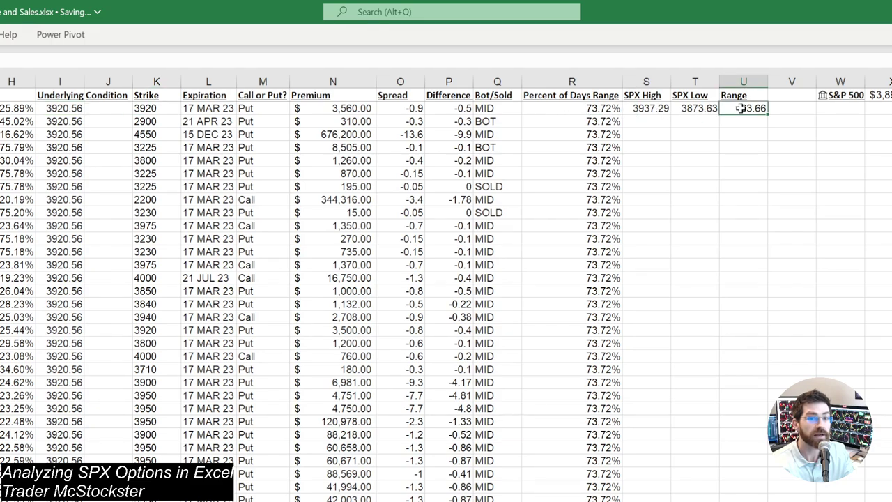
click(596, 108)
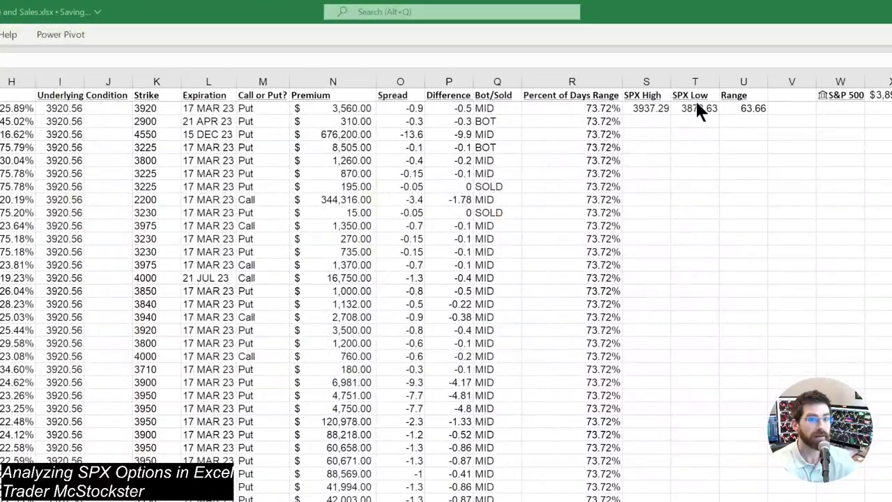
click(568, 108)
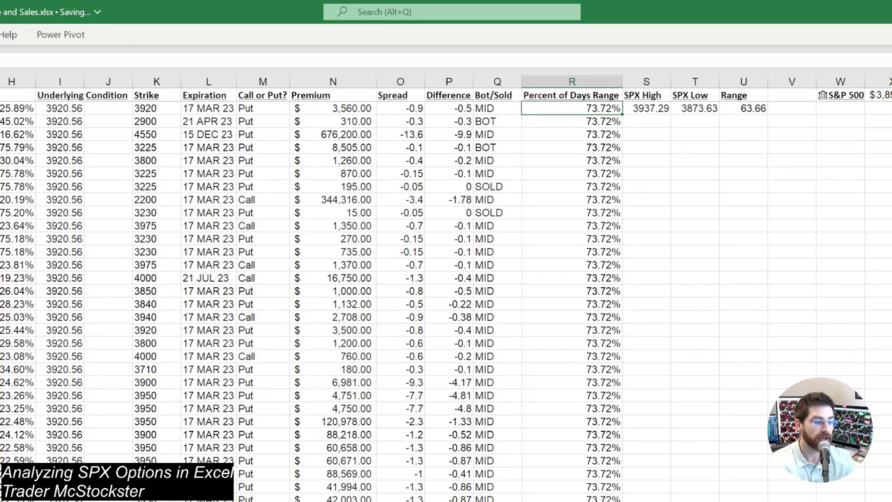
key(ctrl+Page_Down)
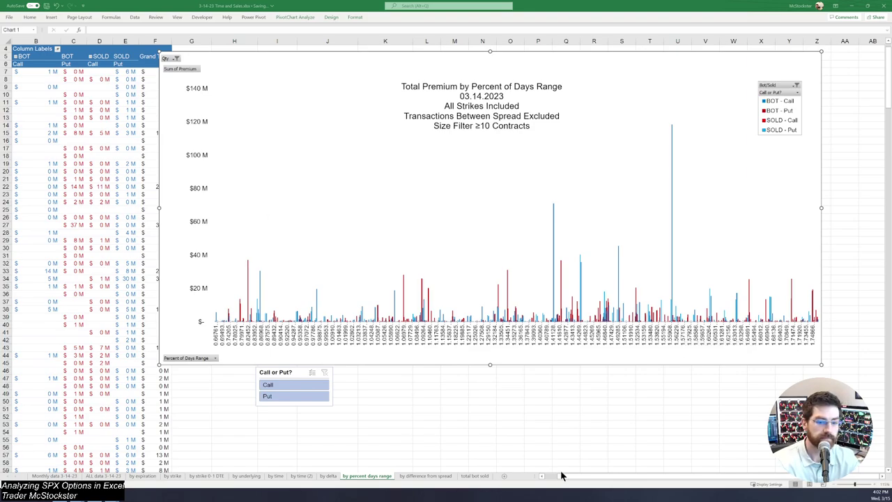
scroll(822, 205, left, 2)
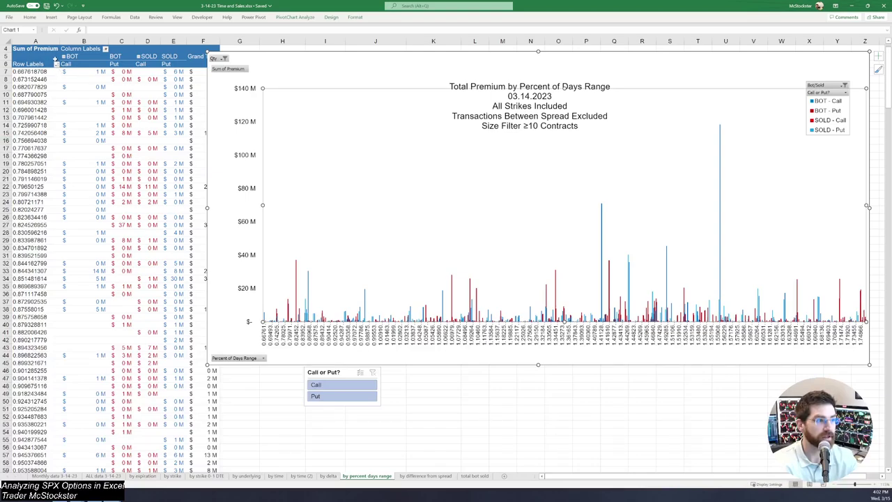
click(57, 64)
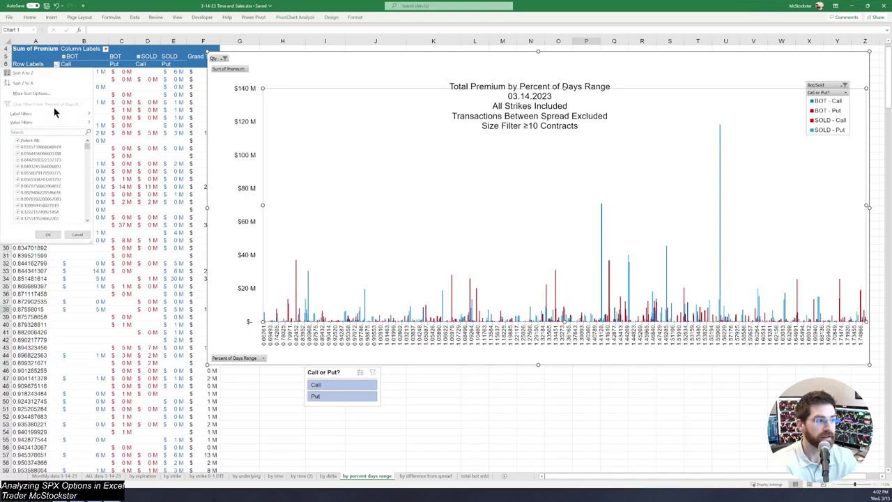
click(24, 73)
key(Escape)
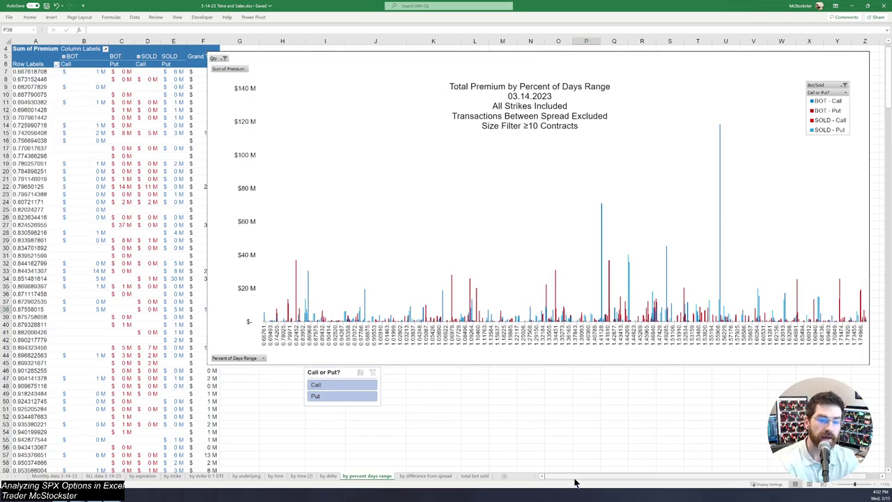
drag(573, 476, 599, 476)
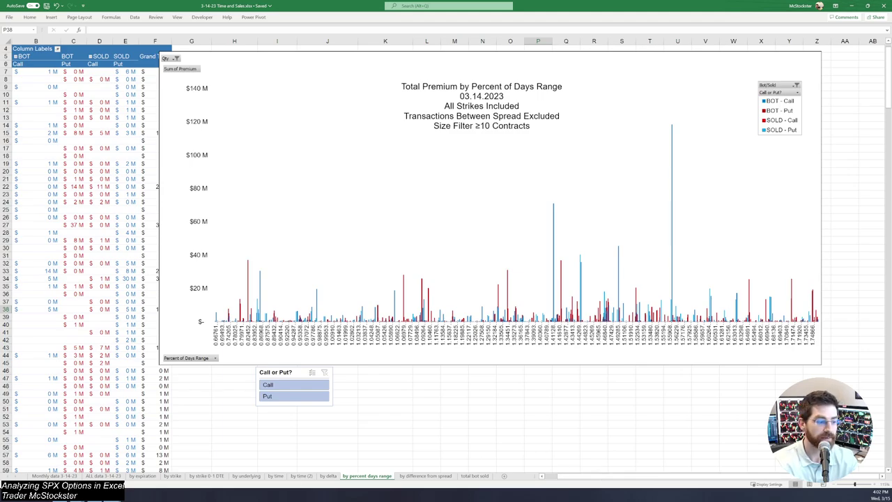
click(62, 476)
click(513, 295)
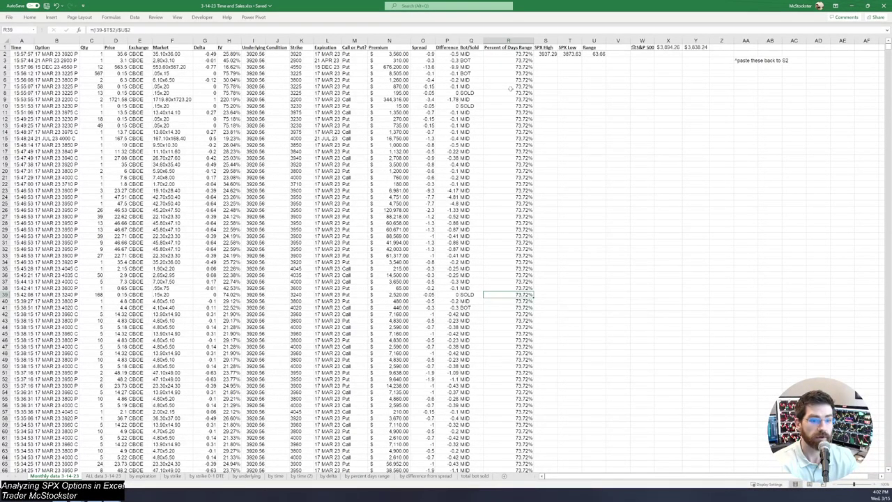
key(Page_Down)
key(Page_Down)
key(Page_Down)
key(Page_Down)
key(Page_Down)
key(Page_Down)
key(Page_Down)
key(Page_Down)
key(Page_Down)
key(Page_Down)
key(Page_Down)
key(Page_Down)
key(Page_Down)
key(Page_Down)
key(Page_Down)
key(Page_Down)
key(Page_Down)
key(Page_Down)
key(Page_Down)
key(Page_Down)
key(Page_Down)
key(Page_Down)
key(Page_Down)
key(Page_Down)
key(Page_Down)
key(Page_Down)
key(Page_Down)
key(Page_Down)
key(Page_Down)
key(Page_Down)
key(Page_Down)
key(Page_Down)
key(Page_Down)
key(Page_Down)
key(Page_Down)
key(Page_Down)
key(Page_Down)
key(Page_Down)
key(Page_Down)
key(Page_Down)
key(Page_Down)
key(Page_Down)
key(Page_Down)
key(Page_Down)
key(Page_Down)
key(Page_Down)
key(Page_Down)
key(Page_Down)
key(Page_Down)
key(Page_Down)
key(Page_Down)
key(Page_Down)
key(Page_Down)
key(Page_Down)
key(Page_Down)
key(Page_Down)
key(Page_Down)
key(Page_Down)
key(Page_Down)
key(Page_Down)
key(Page_Down)
key(Page_Down)
key(Page_Down)
key(Page_Down)
key(Page_Down)
key(Page_Down)
key(Page_Down)
key(Page_Down)
key(Page_Down)
key(Page_Down)
key(Page_Down)
key(Page_Down)
key(Page_Down)
key(Page_Down)
key(Page_Down)
key(Page_Down)
key(Page_Down)
key(Page_Down)
key(Page_Down)
key(Page_Down)
key(Page_Down)
key(Page_Down)
key(Page_Down)
key(Page_Down)
key(Page_Down)
key(Page_Down)
key(Page_Down)
key(Page_Down)
key(Page_Down)
key(Page_Down)
key(Page_Down)
key(Page_Down)
key(Page_Down)
key(Page_Down)
key(Page_Down)
key(Page_Down)
key(Page_Down)
key(Page_Down)
key(Page_Down)
key(Page_Down)
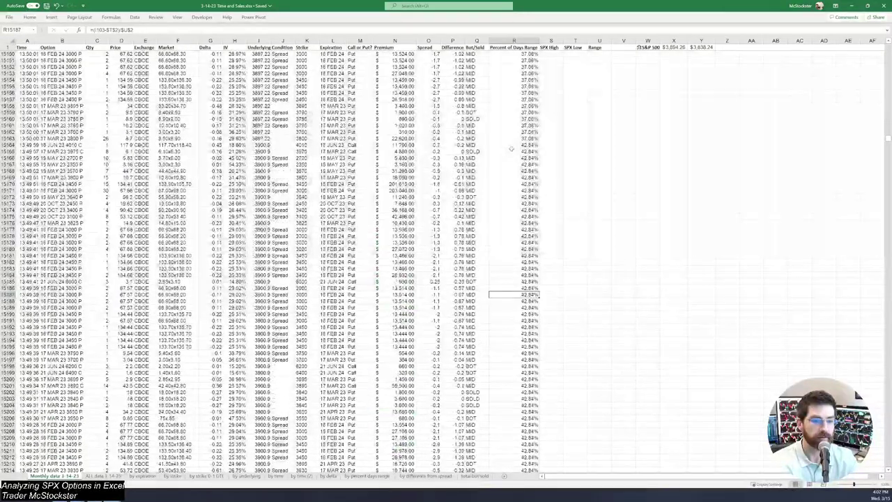
key(Page_Down)
key(Page_Down)
key(Page_Down)
key(Page_Down)
key(Page_Down)
key(Page_Down)
key(Page_Down)
key(Page_Down)
key(Page_Down)
key(Page_Down)
key(Page_Down)
key(Page_Down)
key(Page_Down)
key(Page_Down)
key(Page_Down)
key(Page_Down)
key(Page_Down)
key(Page_Down)
key(Page_Down)
key(Page_Down)
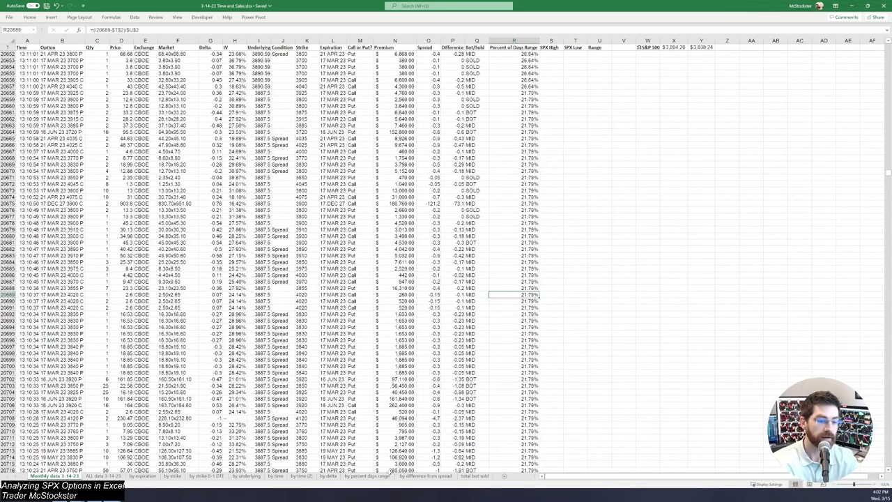
Reconfirm the by percent days range pivot chart's data source and refresh the chart
click(382, 478)
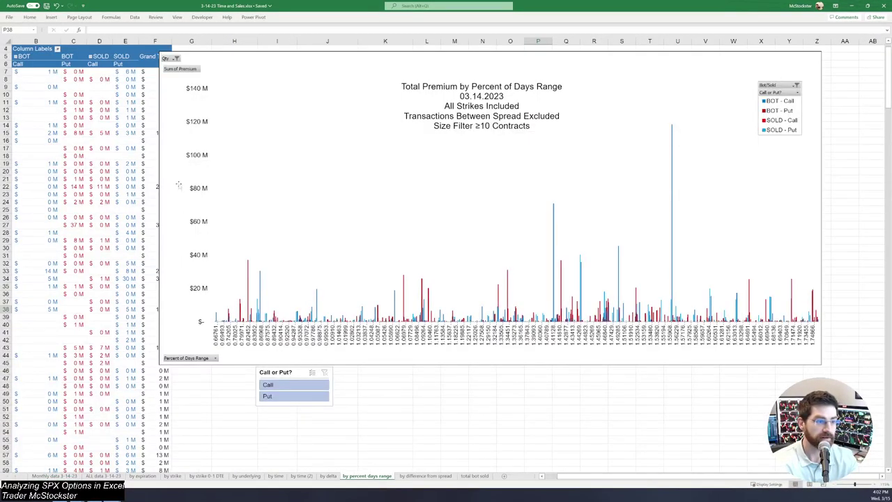
click(222, 50)
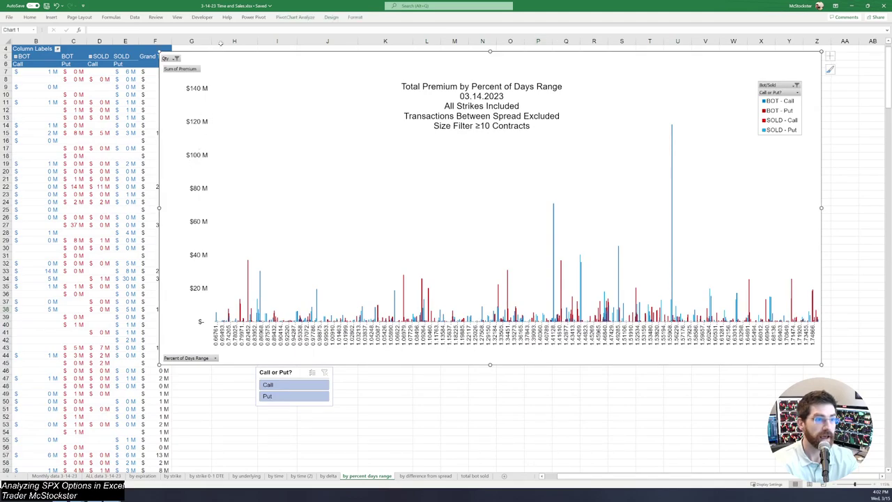
click(295, 16)
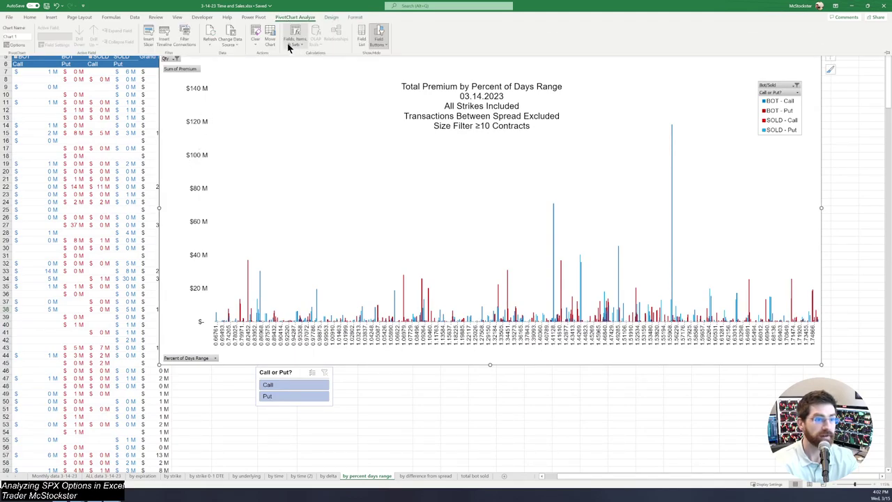
click(222, 33)
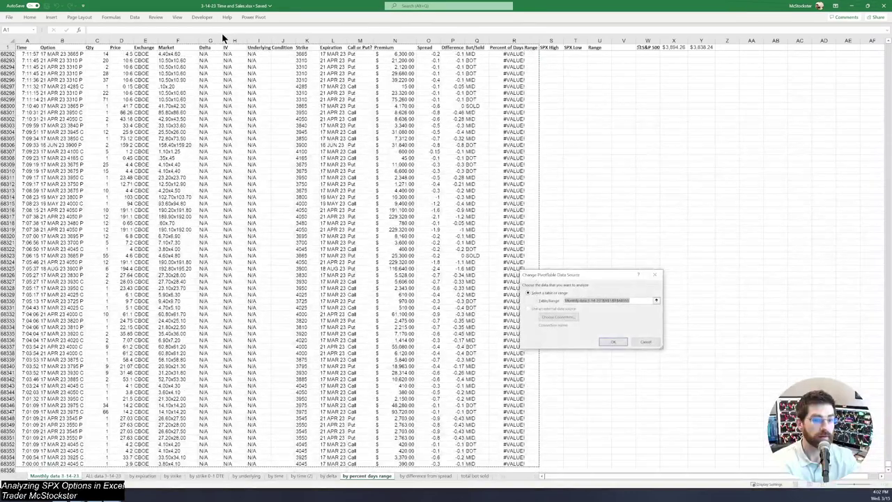
click(646, 342)
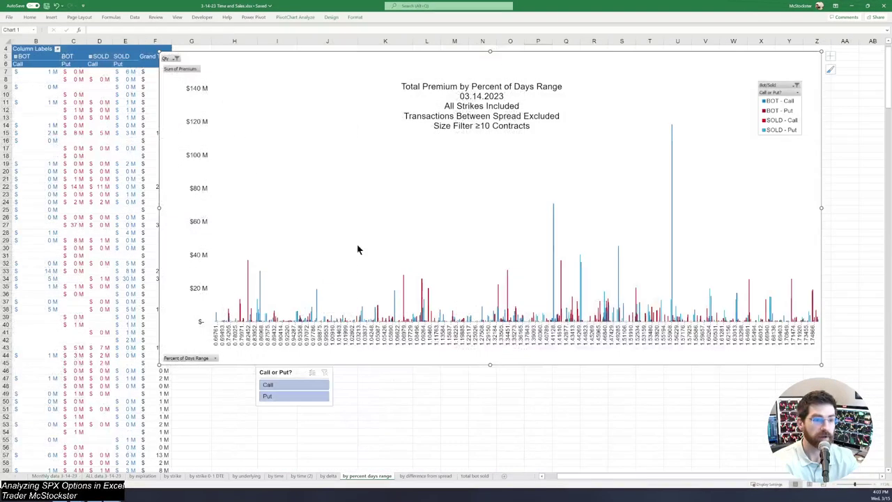
click(293, 17)
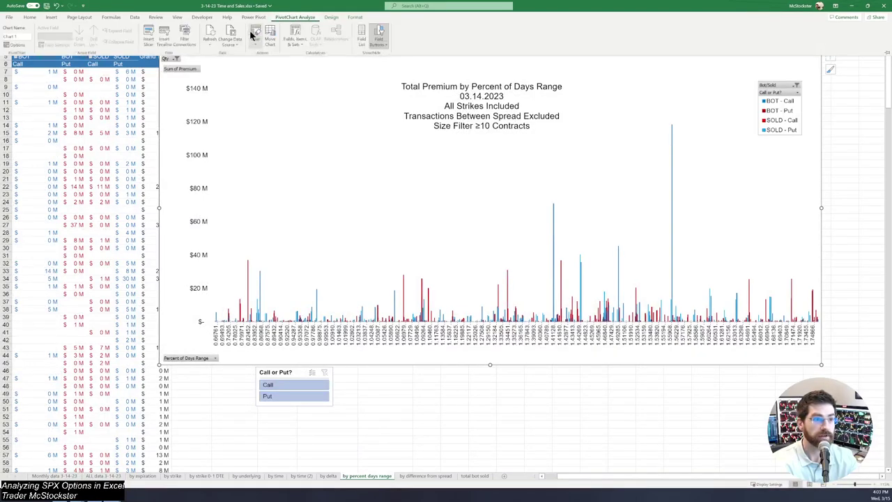
click(213, 39)
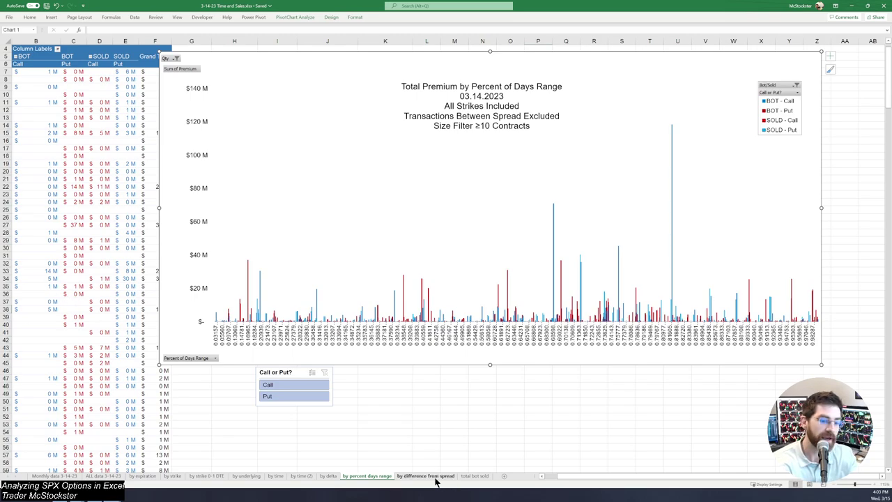
Switch to the by difference from spread sheet to view its premium chart
click(429, 476)
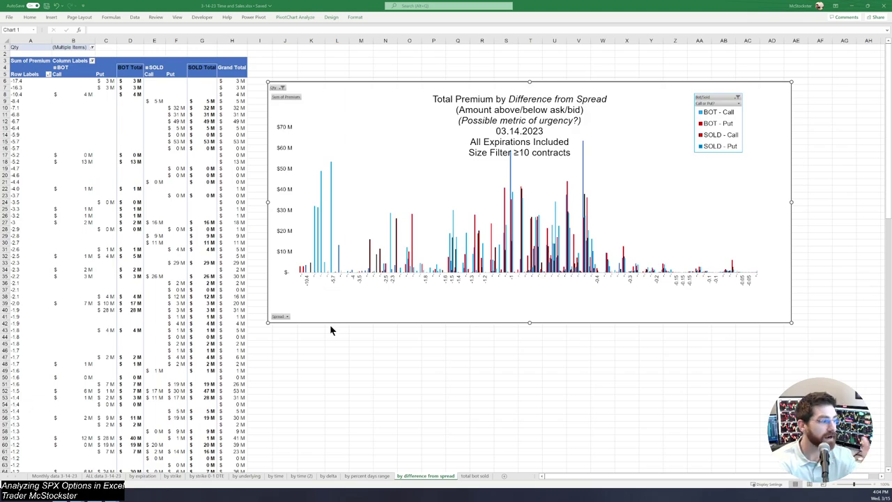
Visit the total bot sold sheet, then return to the Monthly data 3-14-23 sheet
click(474, 476)
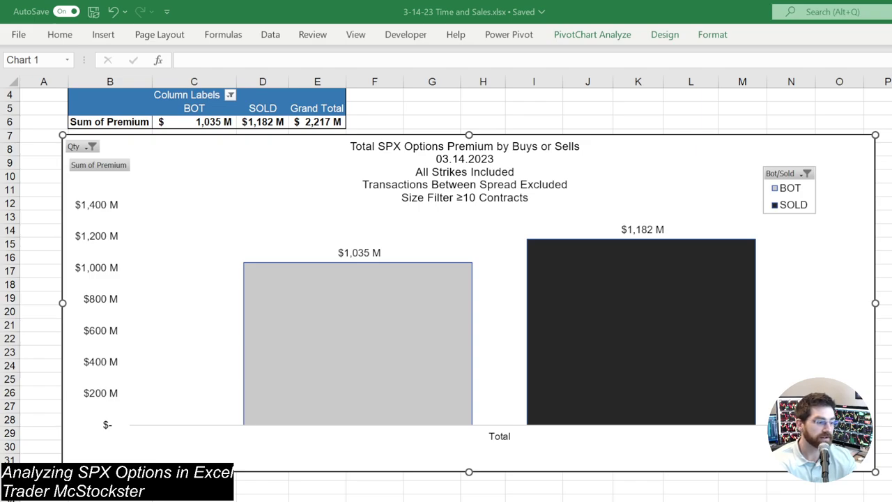
key(ctrl+Page_Down)
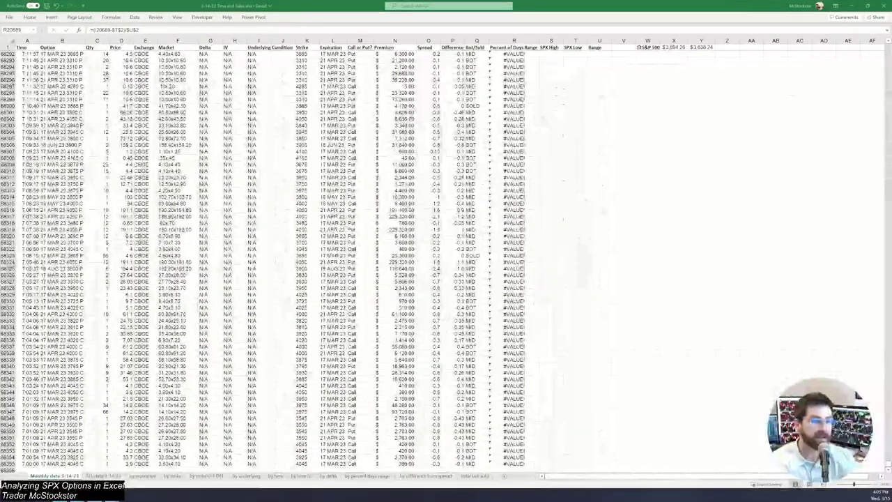
Switch to the Book1 workbook and auto-fit columns A to J
click(139, 477)
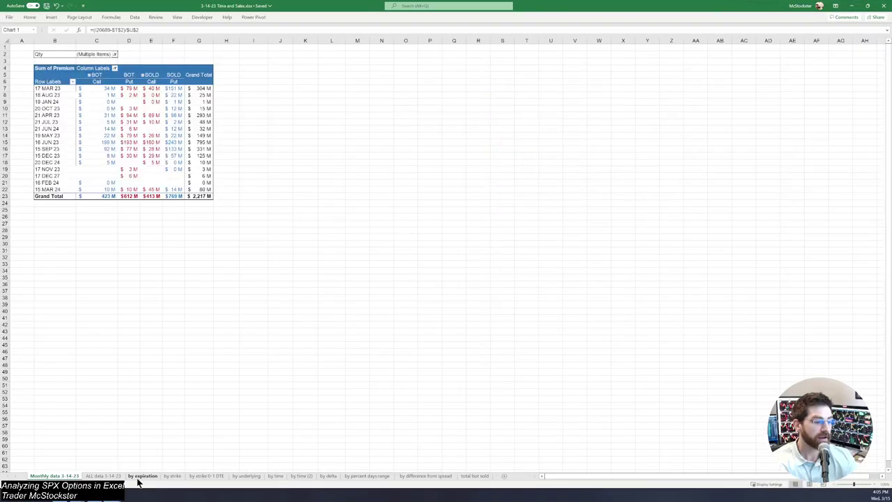
mouse_move(127, 496)
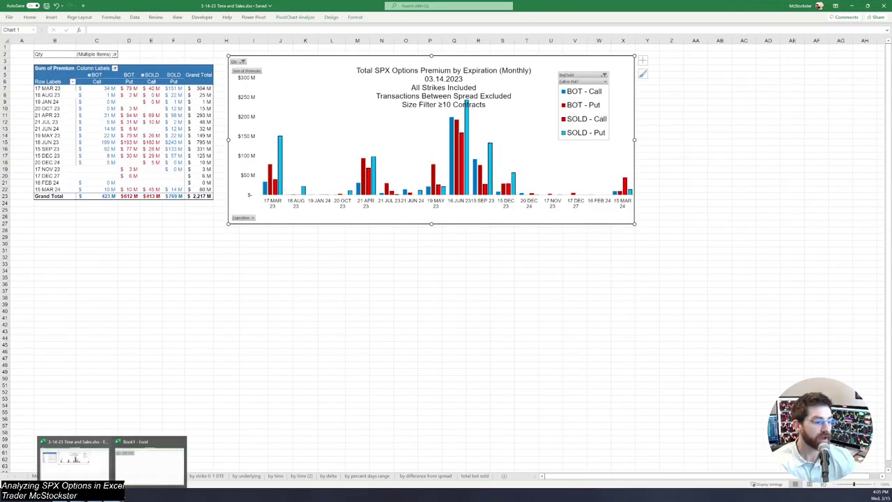
click(149, 473)
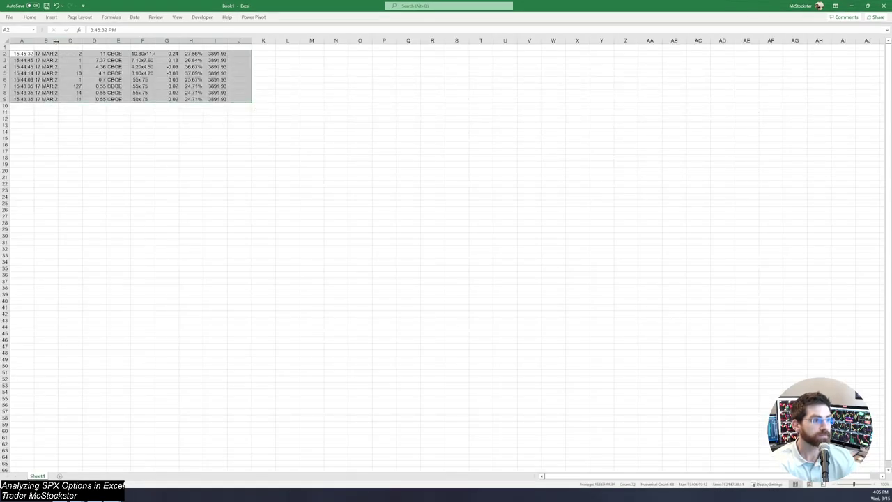
key(alt+h)
key(o)
key(i)
click(333, 59)
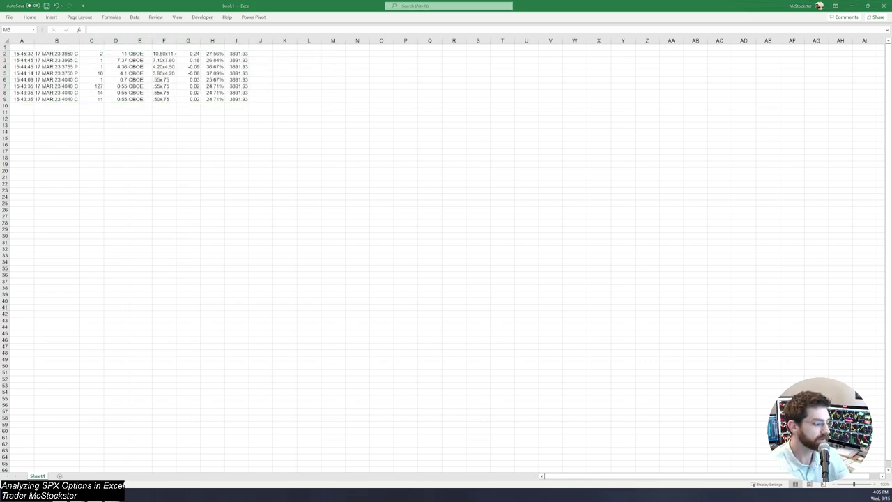
Label E14, F14 and G14 as right, mid and search
click(289, 266)
text(right)
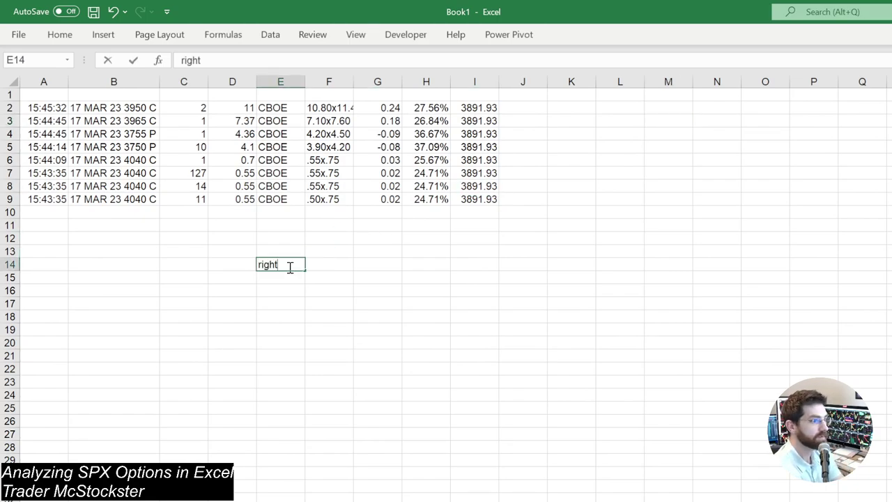
key(Return)
key(Up)
key(Right)
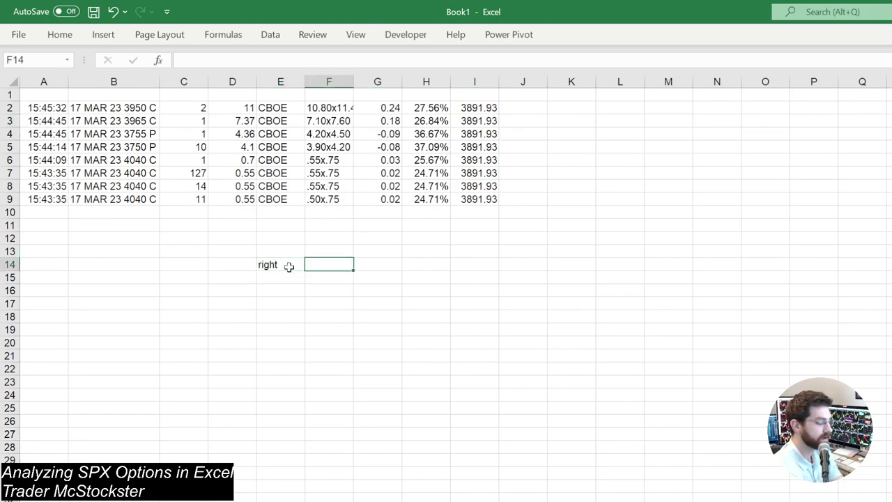
text(mid)
key(Tab)
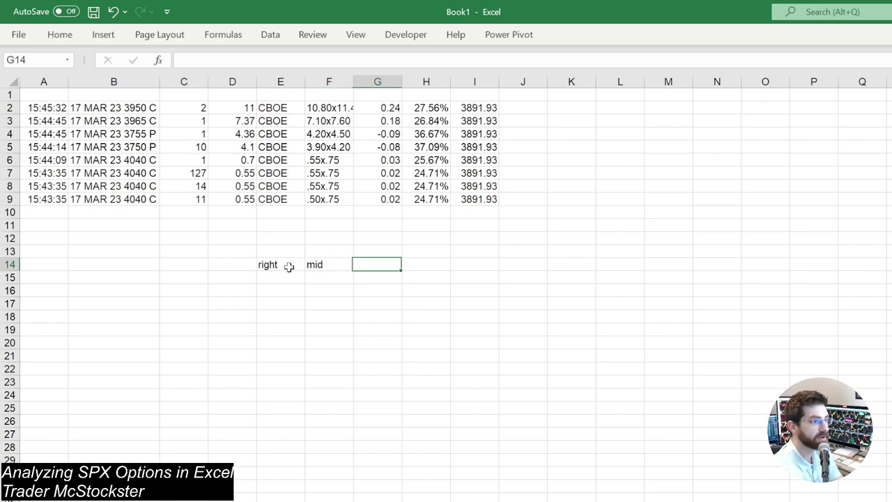
text(search)
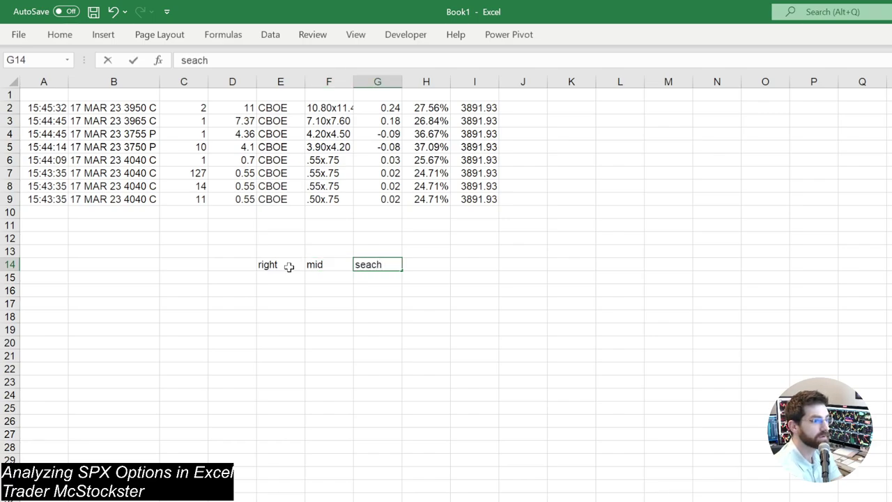
key(BackSpace)
key(BackSpace)
key(BackSpace)
text(rch)
key(Return)
key(Left)
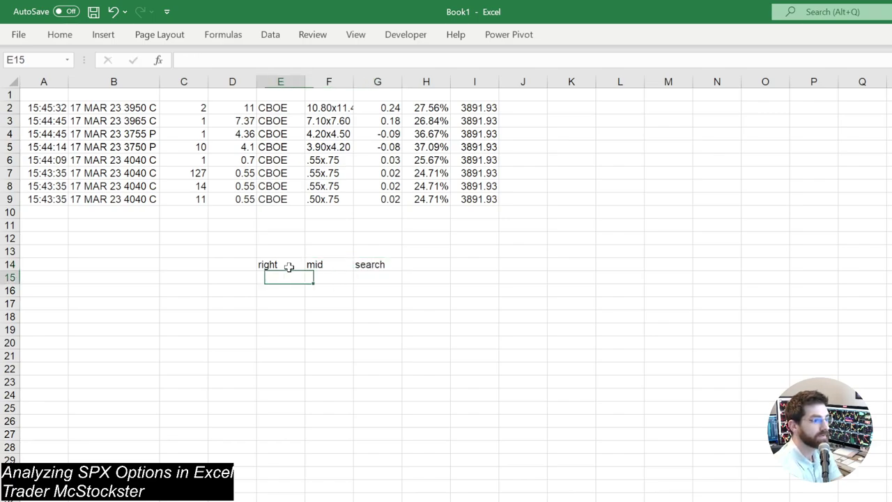
Enter =RIGHT(B9,6) in E15 to return 4040 C
text(=)
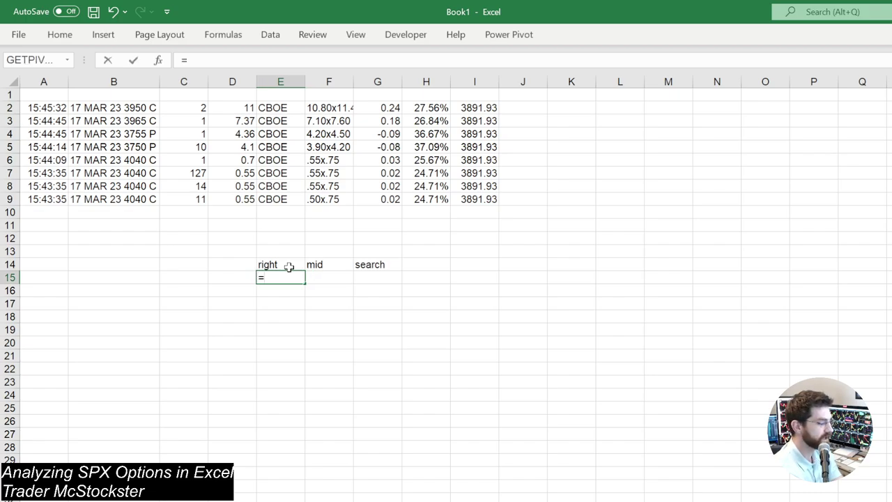
text(right()
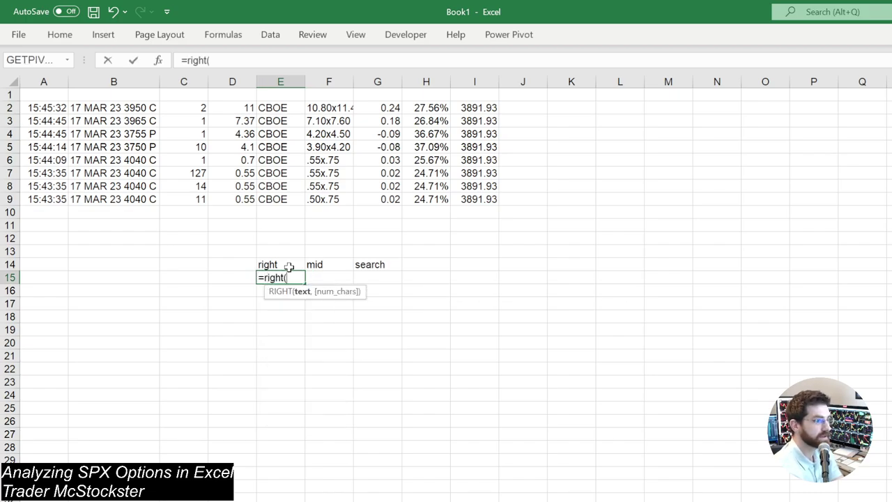
click(132, 198)
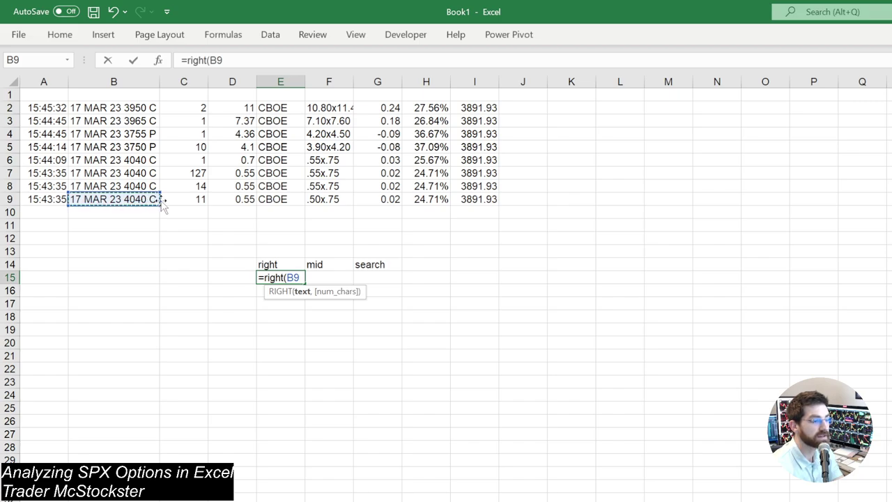
text(,6))
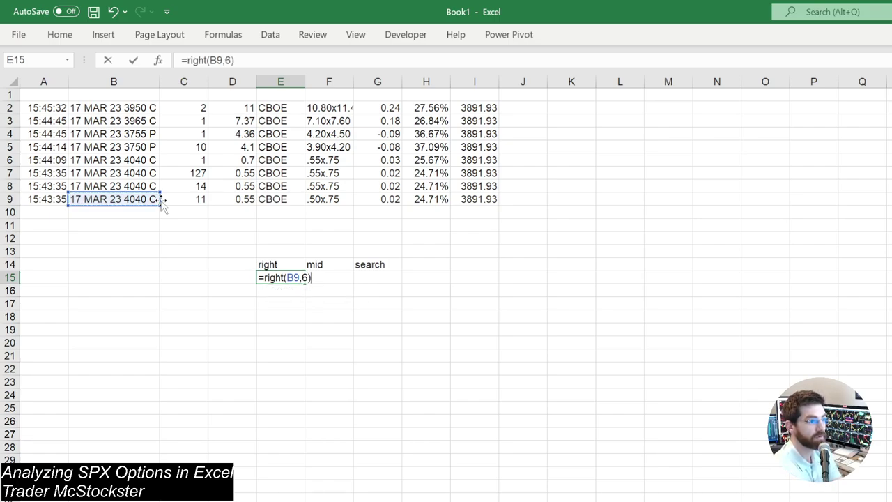
key(Return)
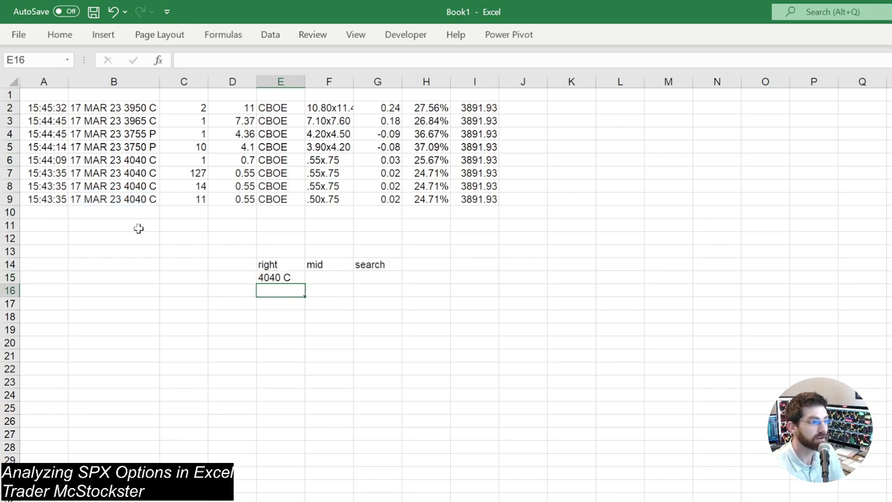
Enter =MID(B9,3,6) in F15 under the mid heading
click(342, 274)
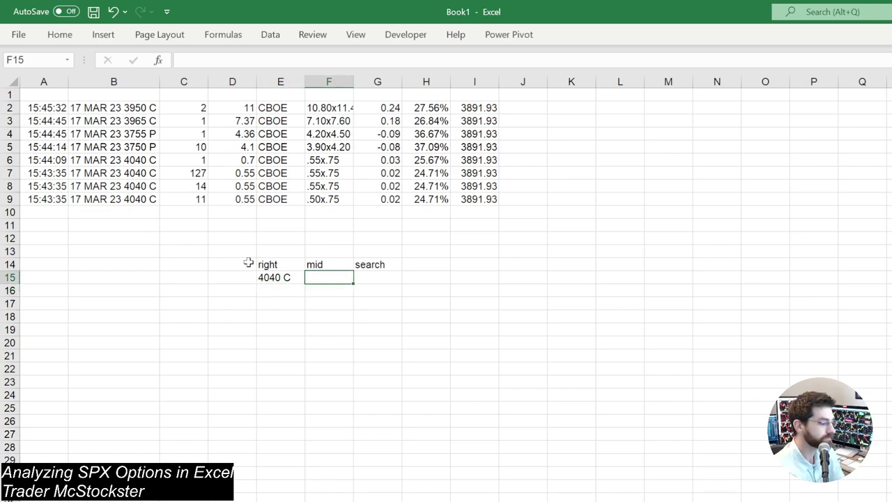
text(=mid()
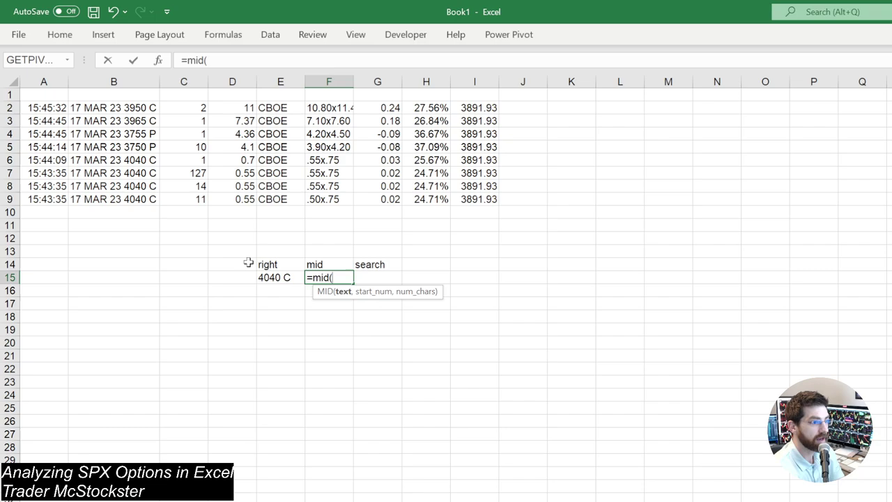
click(137, 199)
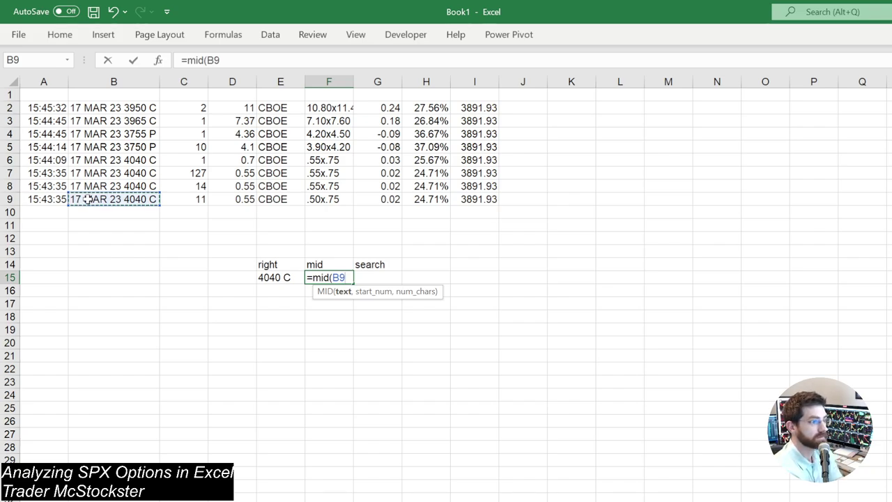
text(,)
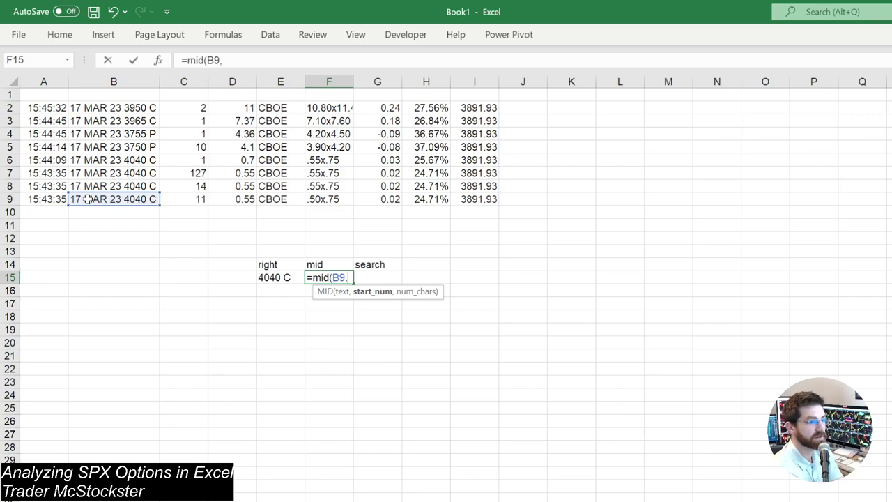
text(3)
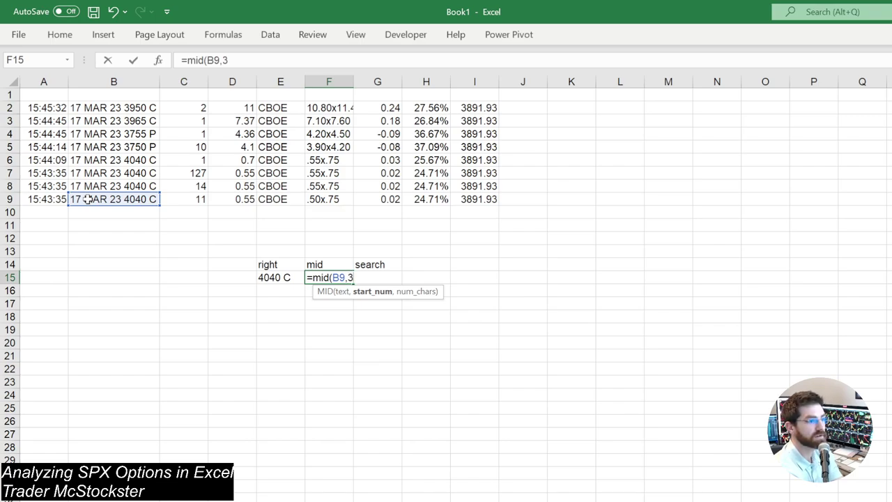
text(,)
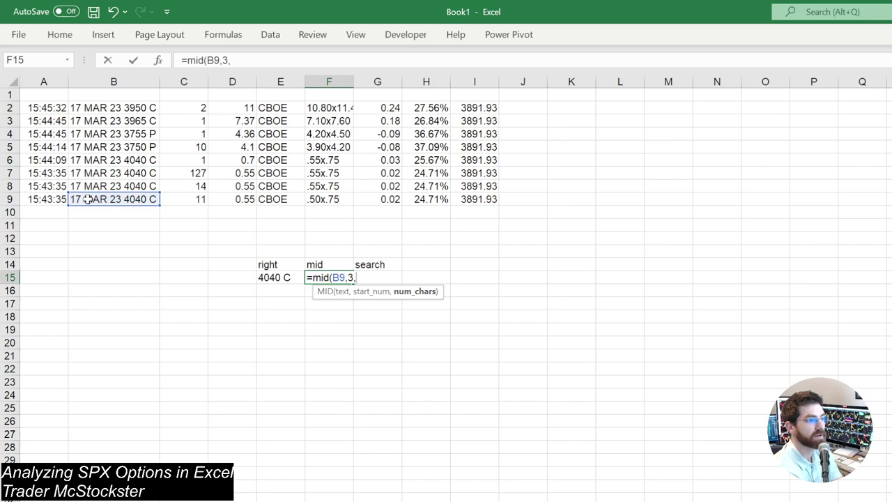
text(6))
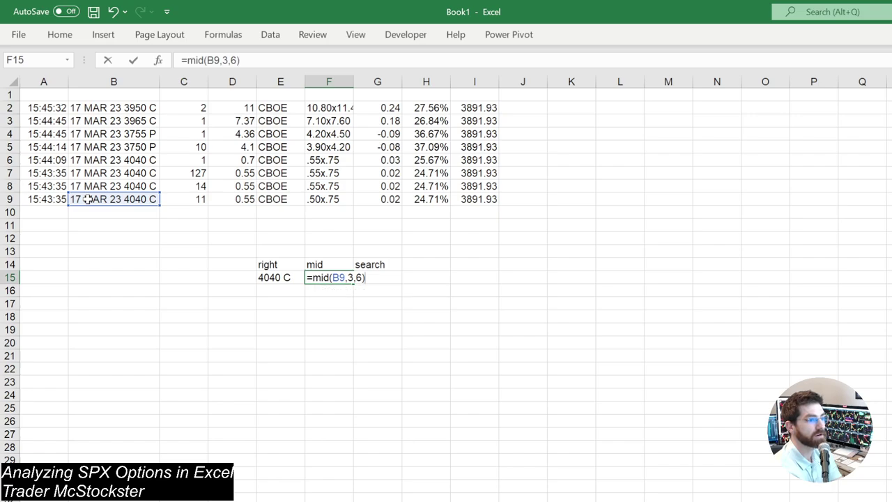
key(Return)
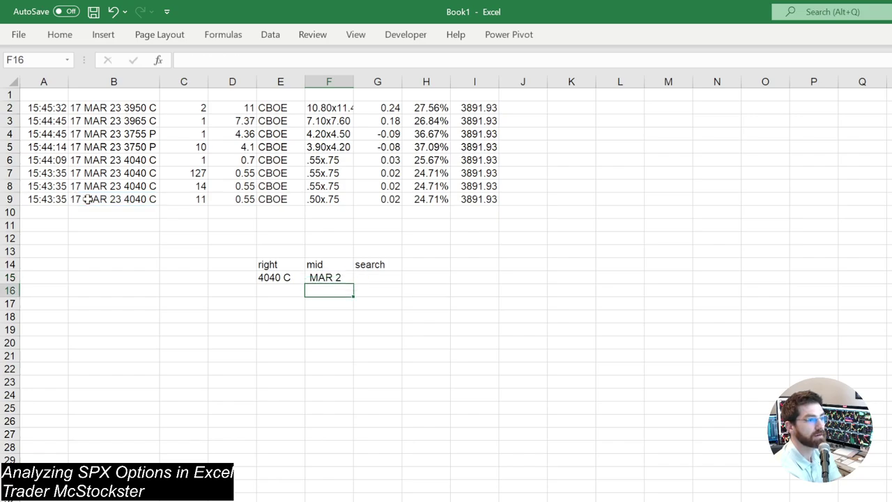
Change F15's MID length from 6 to 7 so it returns MAR 23
key(Up)
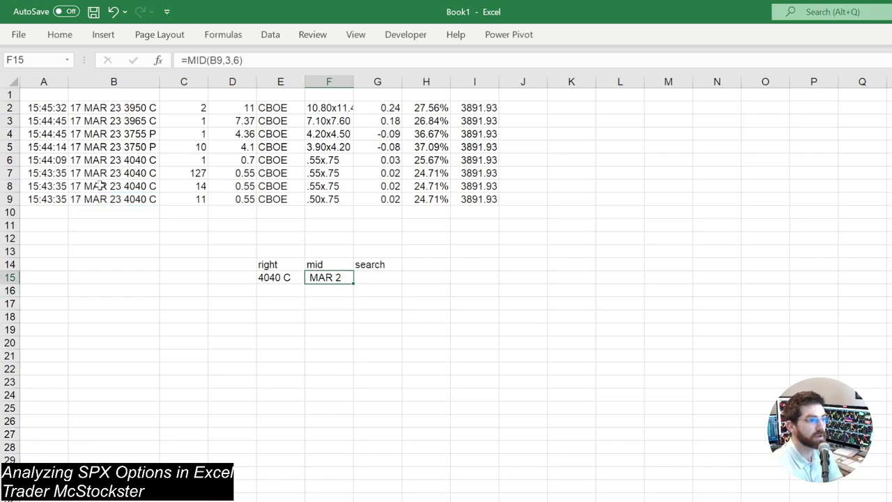
click(229, 59)
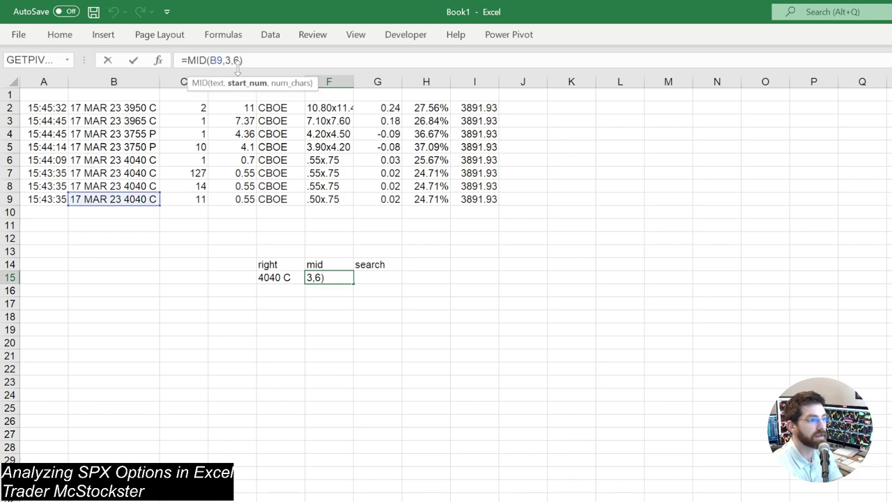
key(BackSpace)
text(7)
key(ctrl+Return)
key(Return)
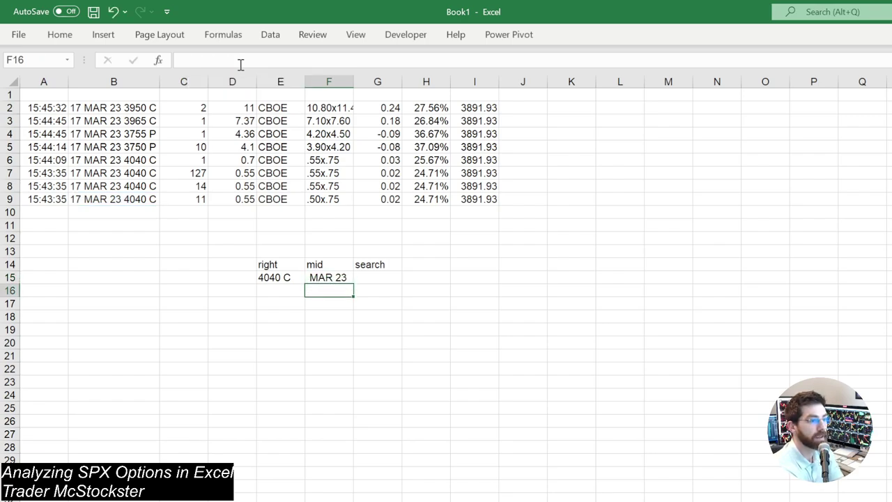
Check F9's bid-ask text and begin a SEARCH formula in G15
key(Up)
key(Right)
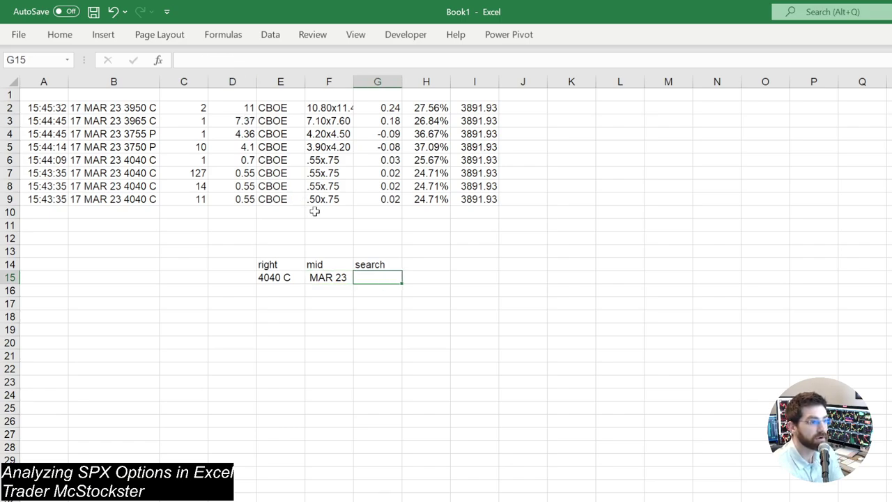
click(347, 198)
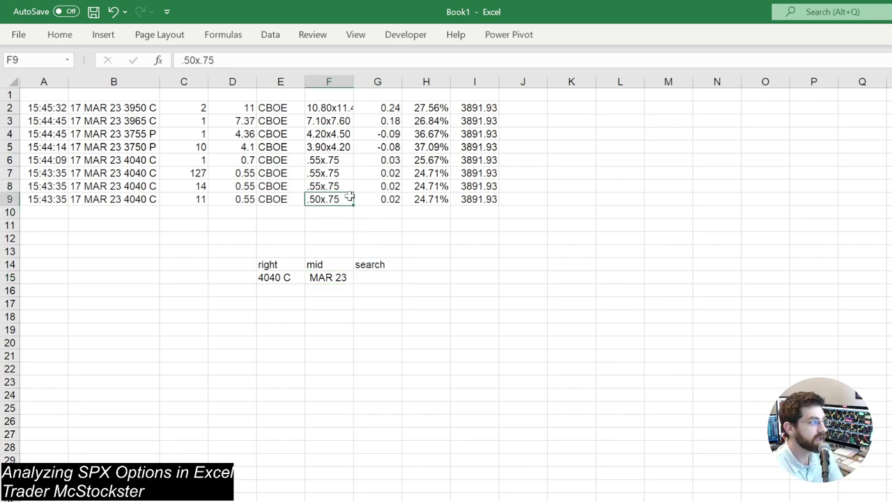
click(368, 278)
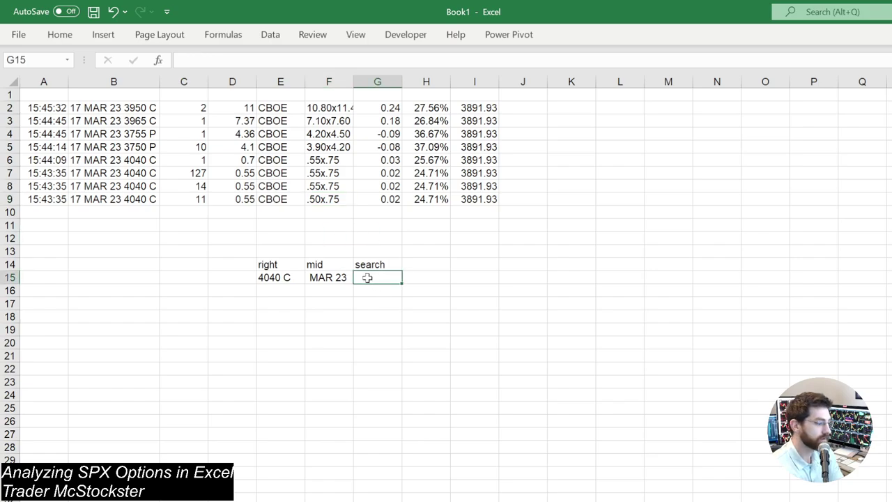
text(=searcj)
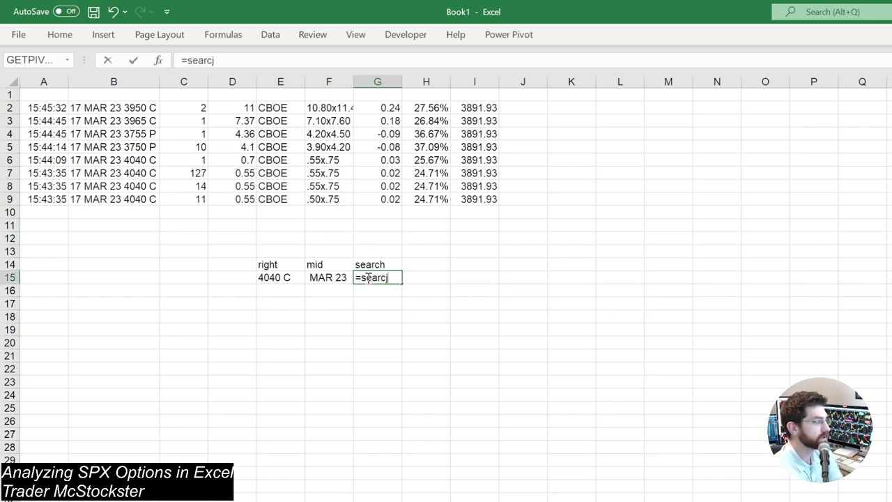
Finish G15 as =SEARCH("x",F9,1), returning 4 for the x in .50x.75
key(BackSpace)
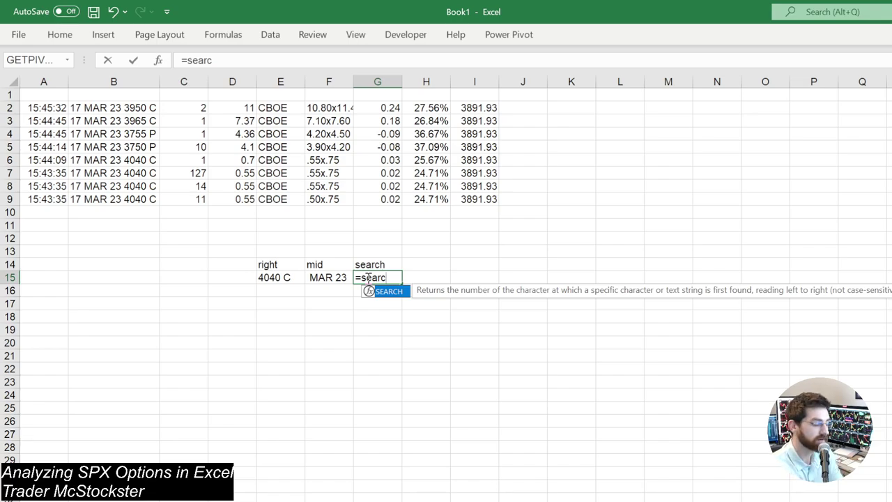
text(h()
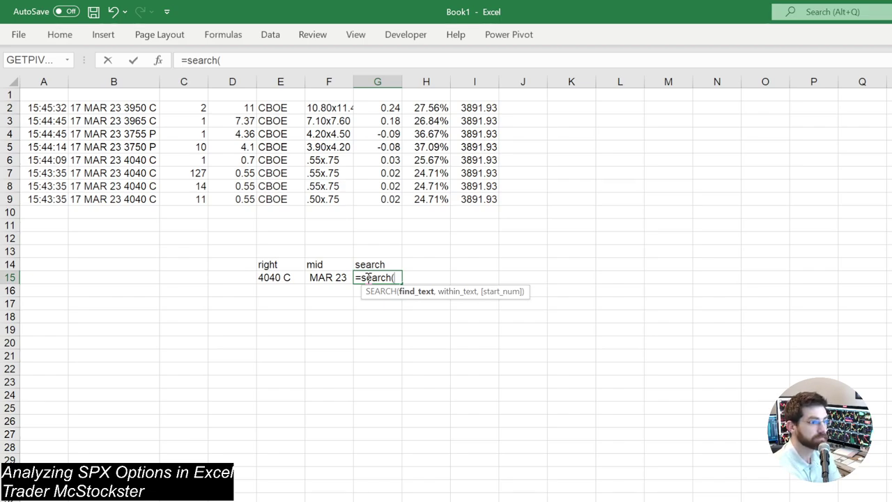
text("x",)
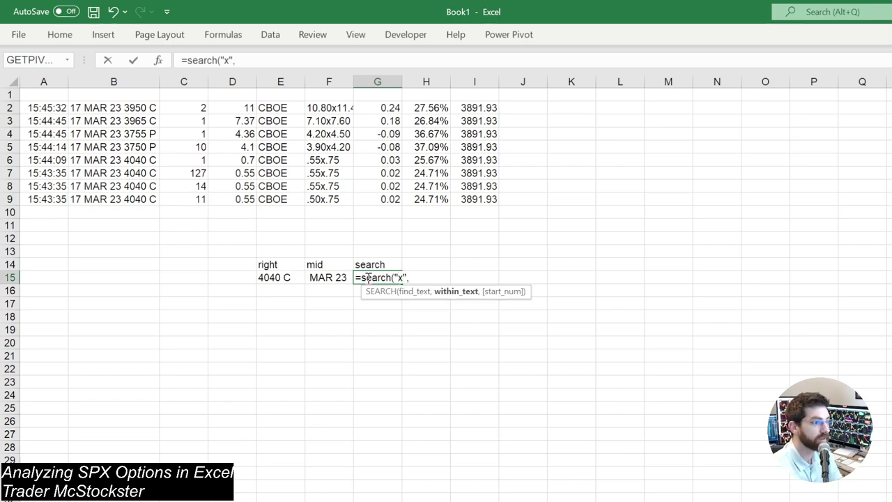
click(325, 200)
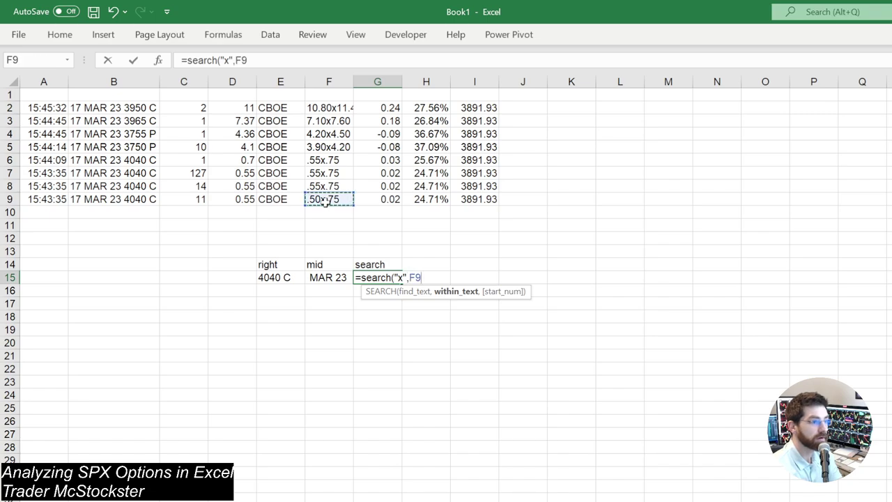
text(,)
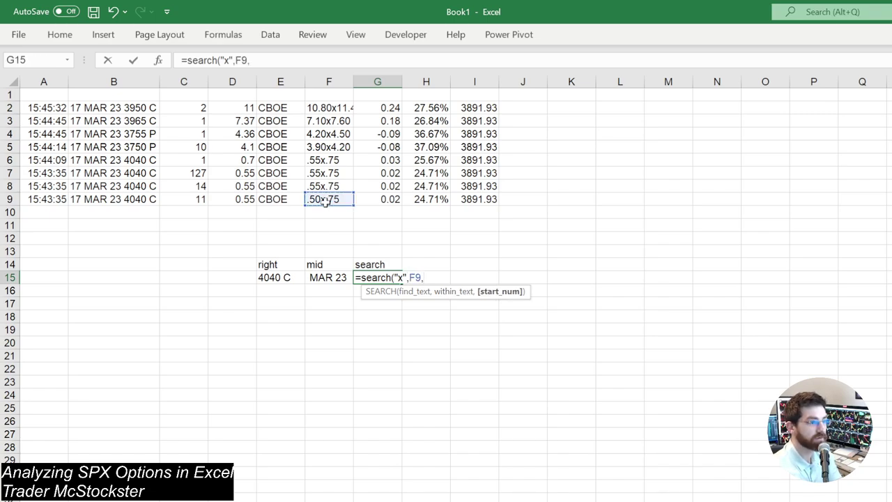
text(1)
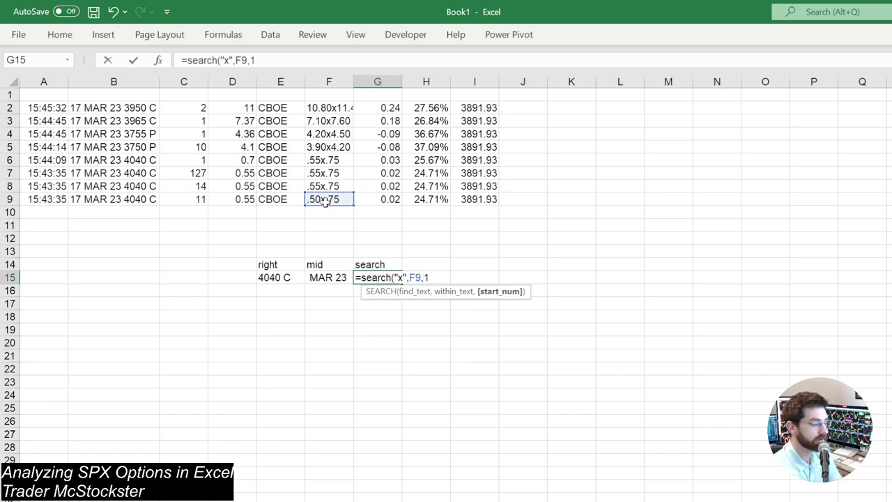
text())
key(Return)
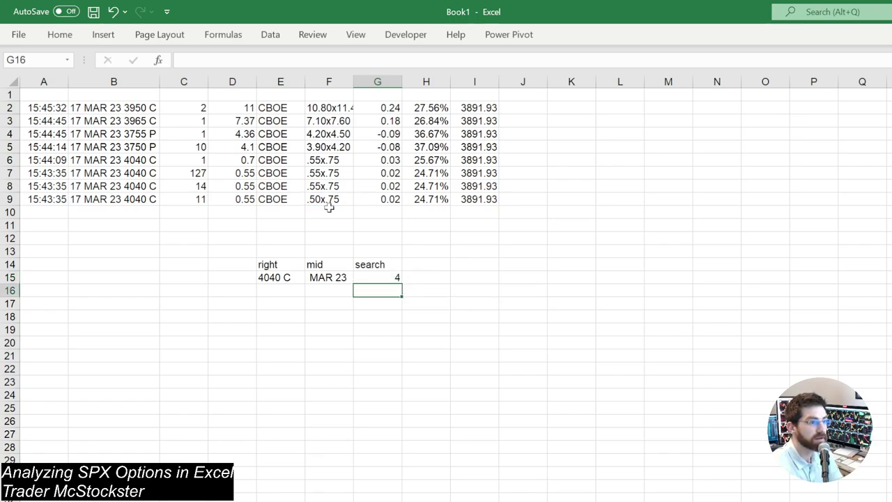
Recheck F9's quote and briefly select the E13:G15 right/mid/search demo block
click(335, 199)
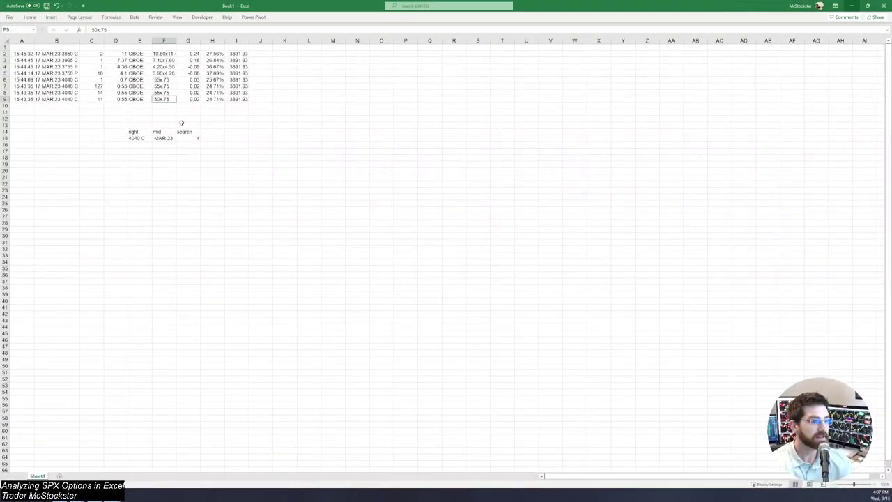
click(135, 125)
drag(144, 142, 189, 125)
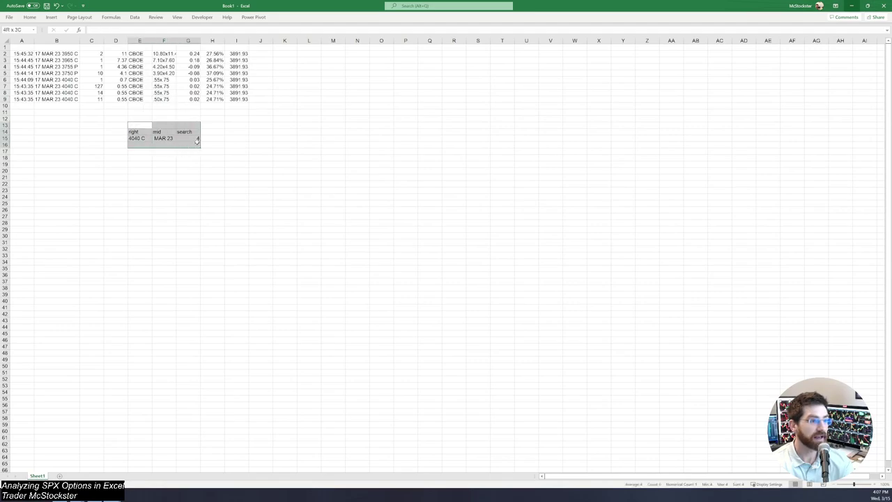
click(179, 170)
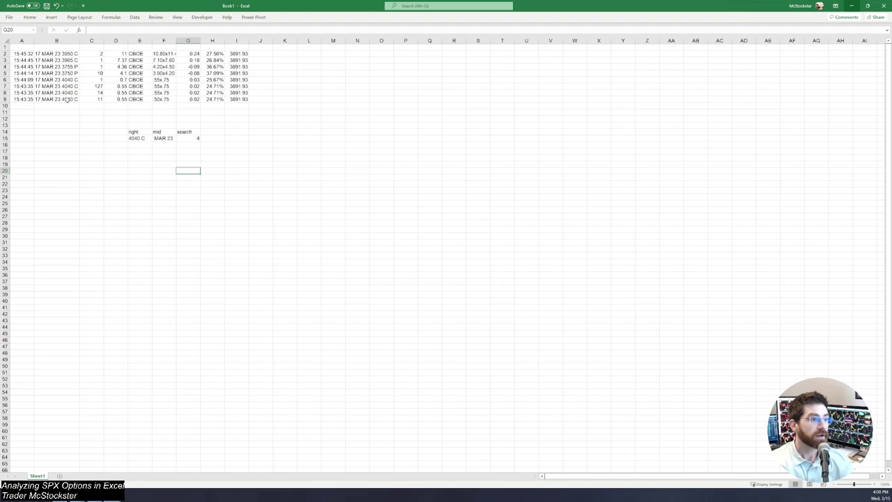
Review the option texts in B9 and B5, then bring up the 3-14-23 Time and Sales workbook
click(66, 100)
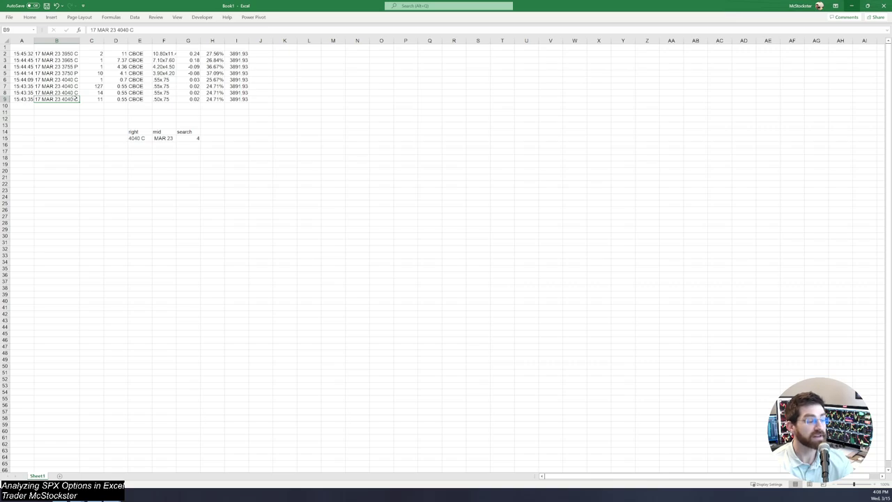
click(70, 73)
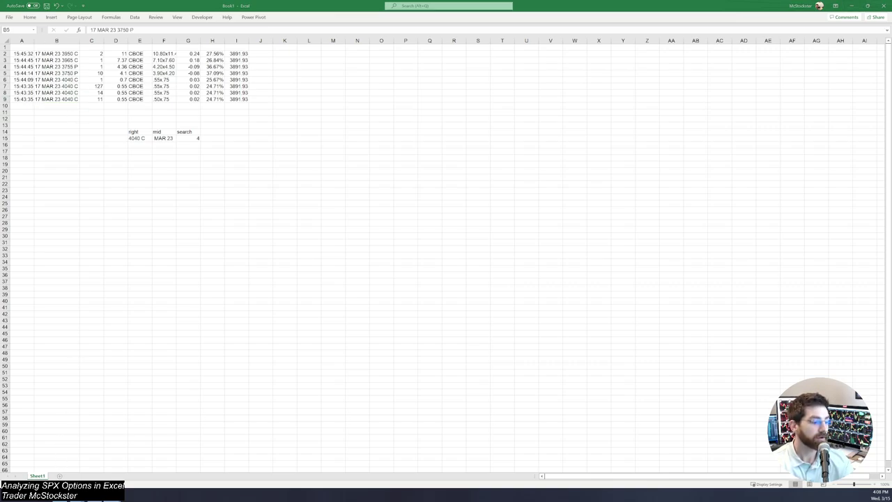
click(103, 476)
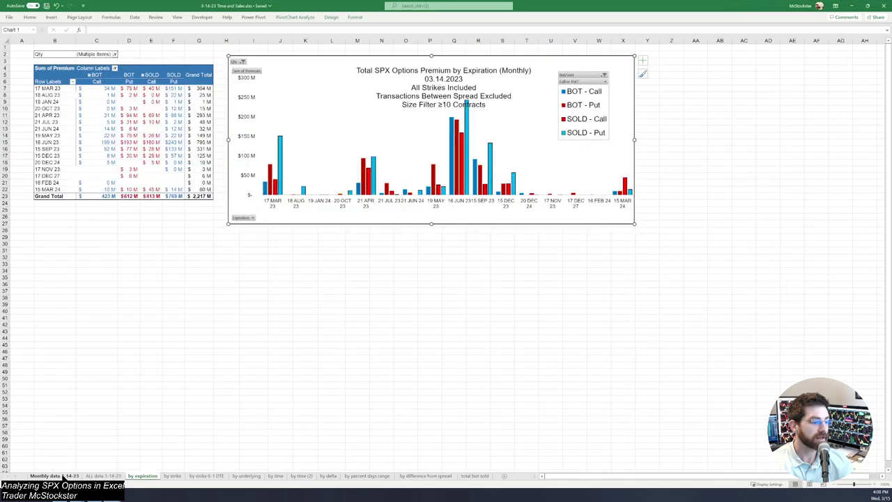
Return to the top of Monthly data 3-14-23 and inspect I3, J2 and K2's strike formula
click(55, 476)
scroll(207, 218, up, 19)
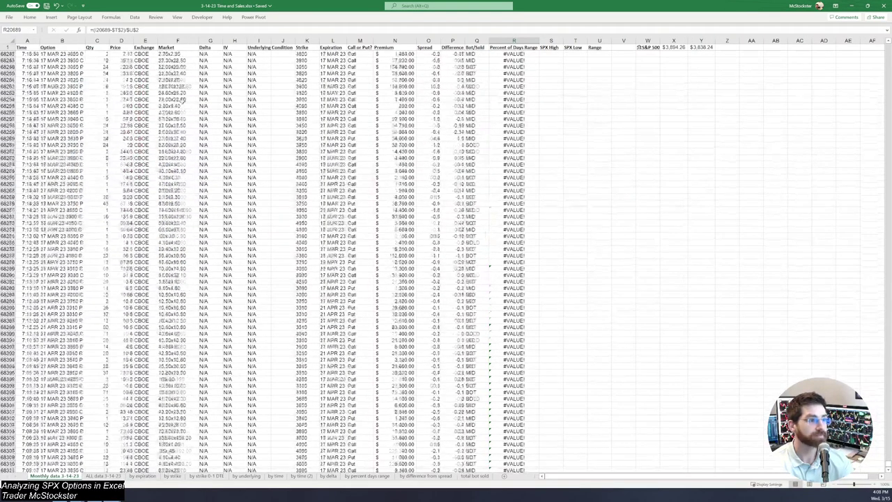
click(177, 112)
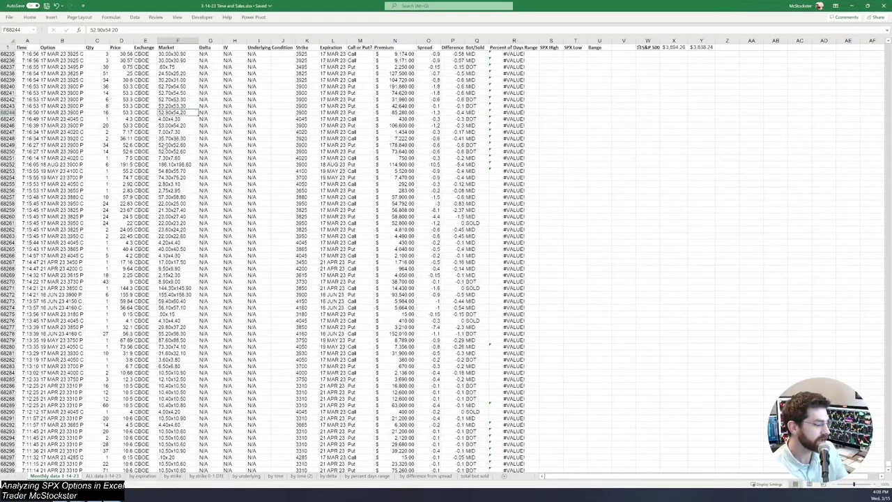
key(ctrl+Home)
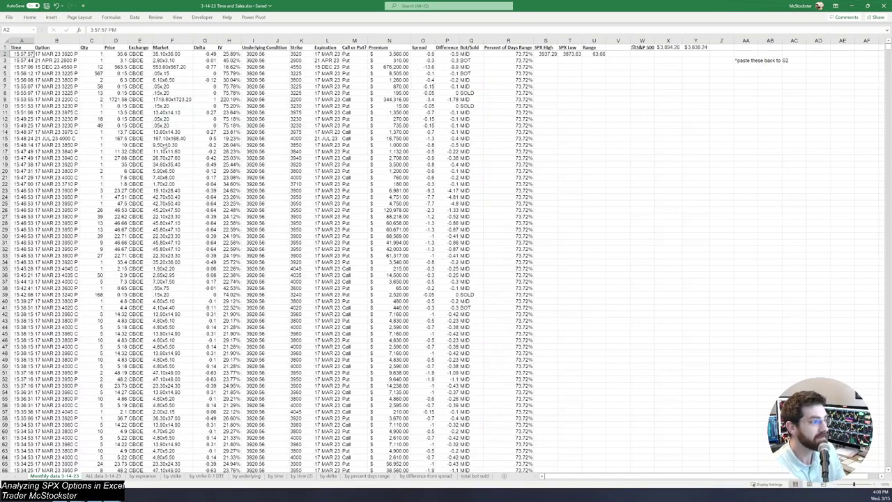
click(263, 60)
click(262, 54)
click(280, 54)
click(295, 54)
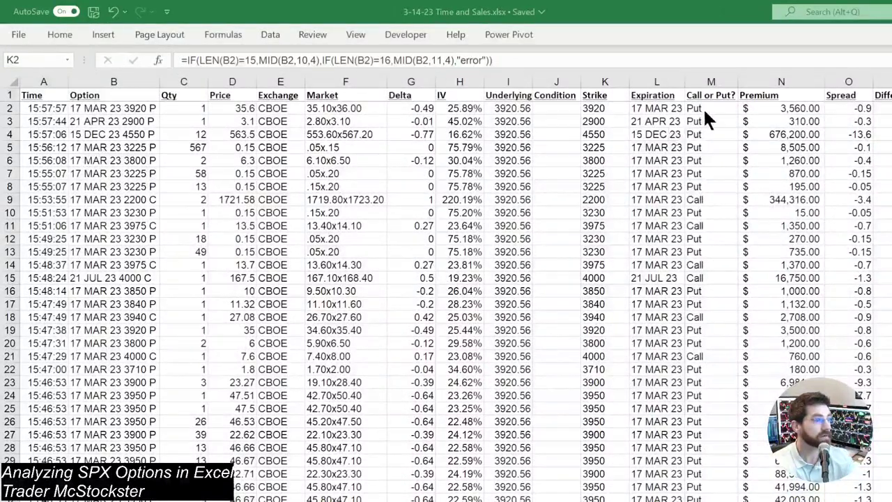
click(601, 111)
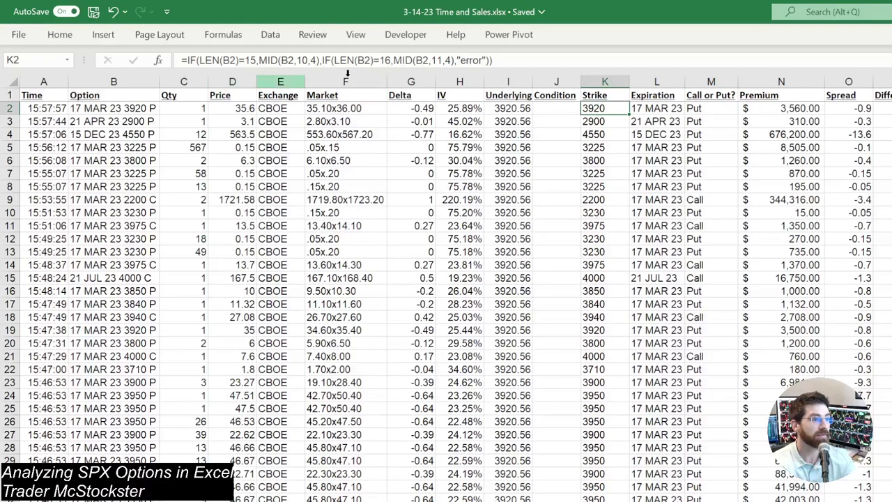
click(656, 109)
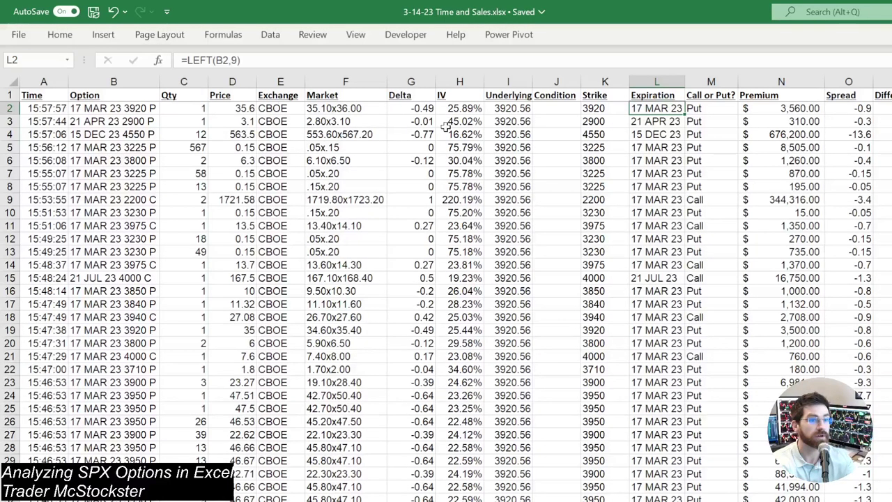
click(729, 108)
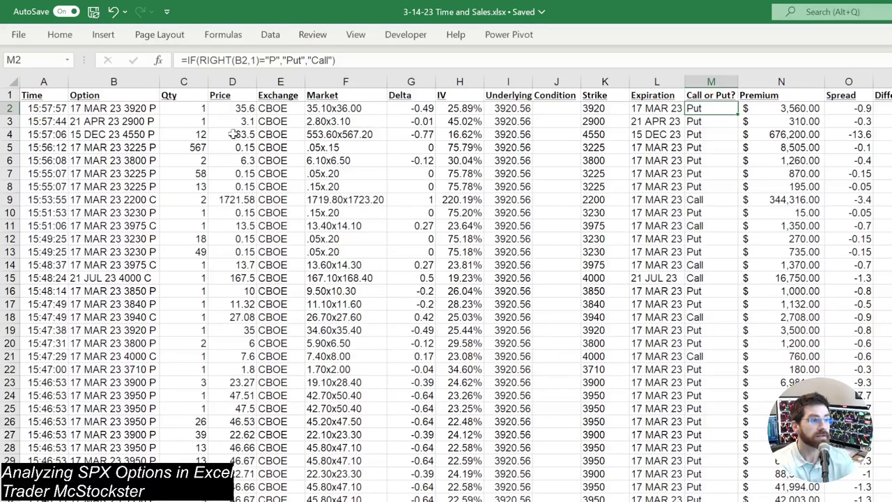
drag(124, 124, 156, 168)
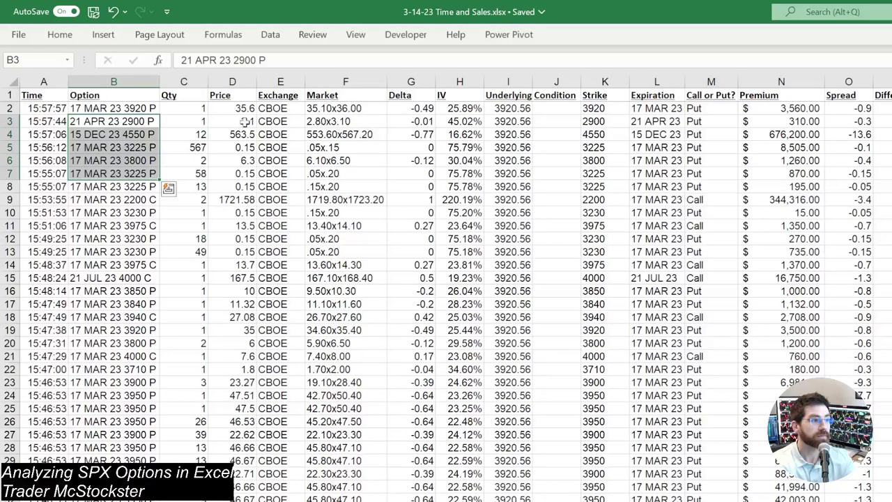
drag(326, 108, 335, 171)
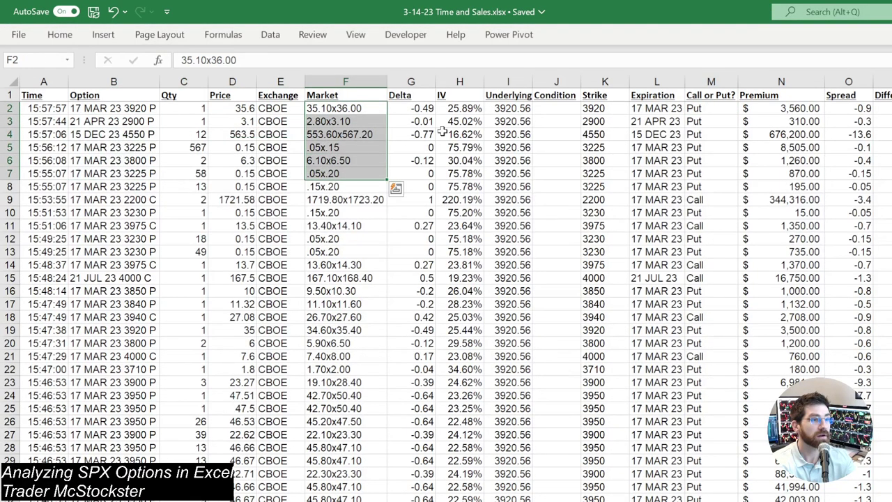
click(793, 121)
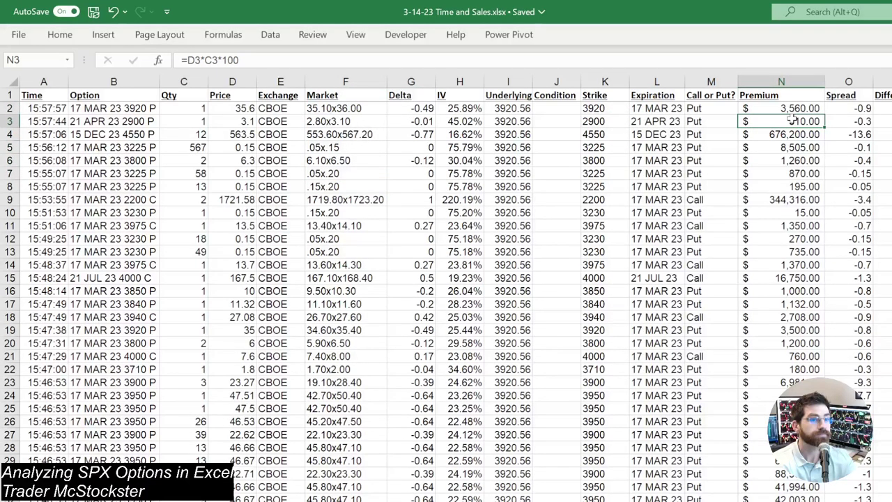
double_click(793, 121)
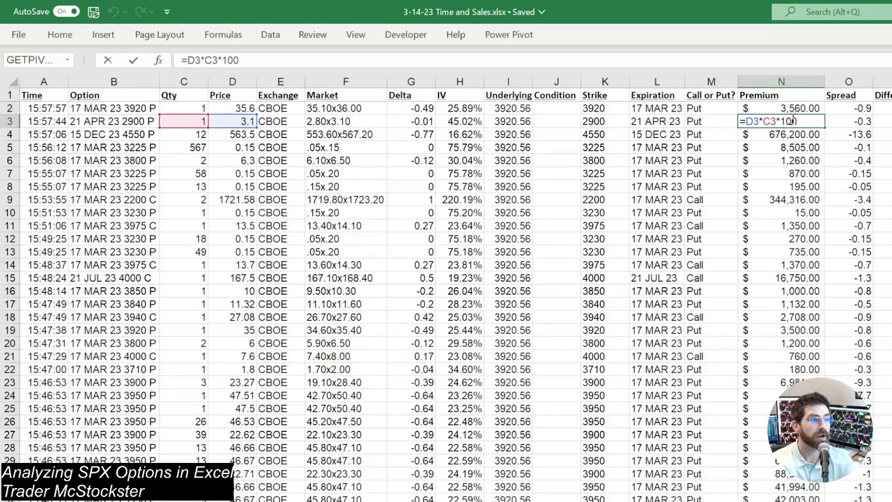
key(Escape)
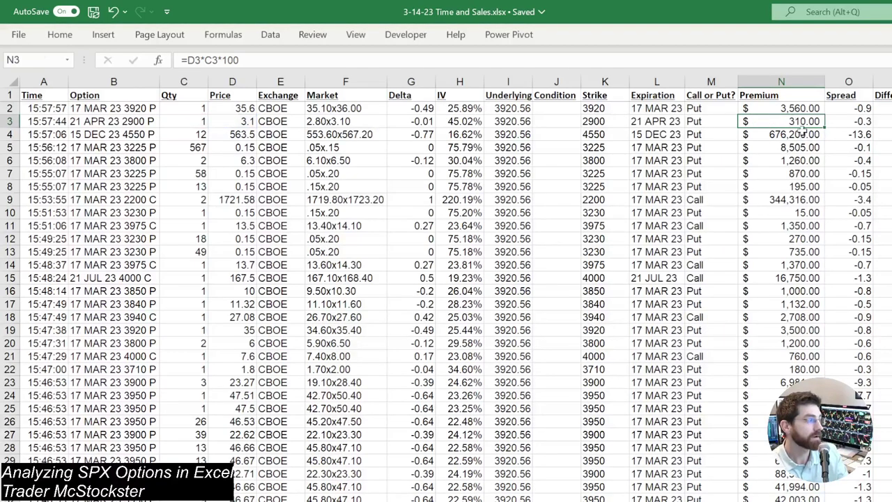
click(854, 120)
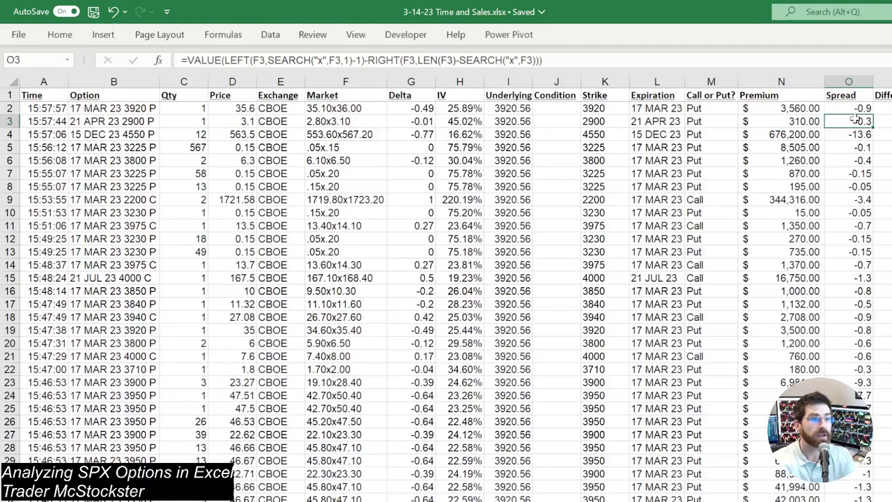
double_click(854, 120)
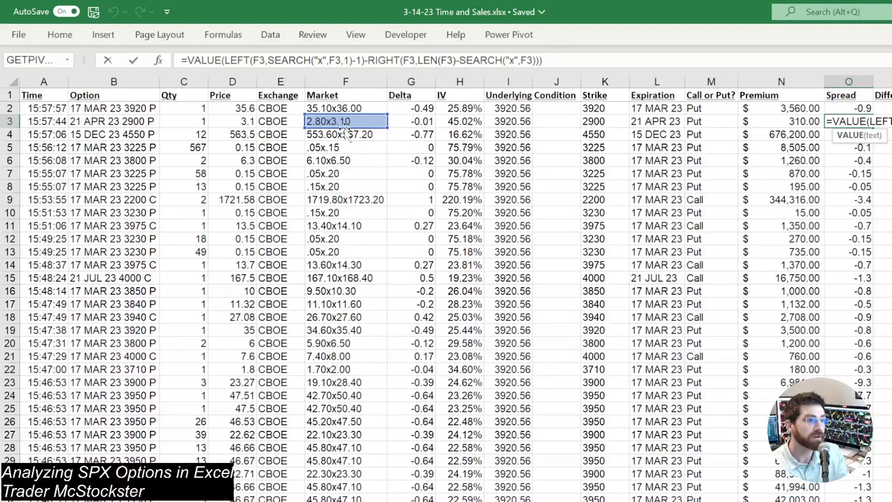
key(ctrl+Return)
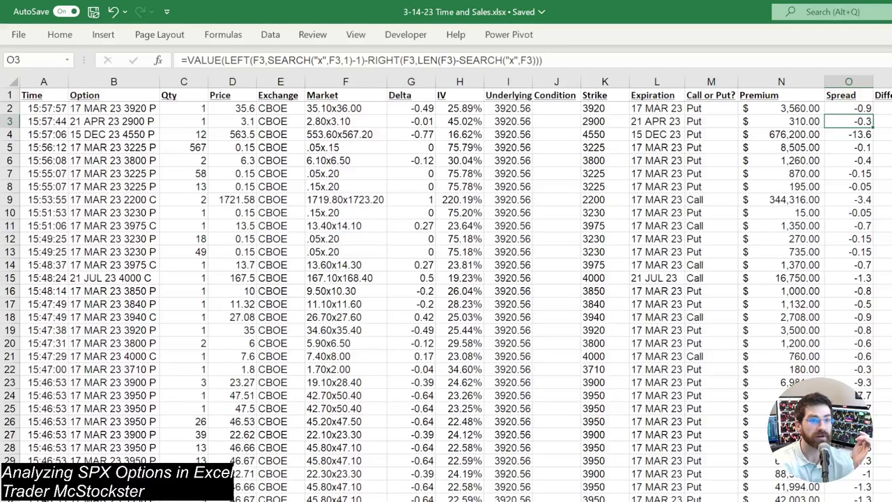
click(882, 121)
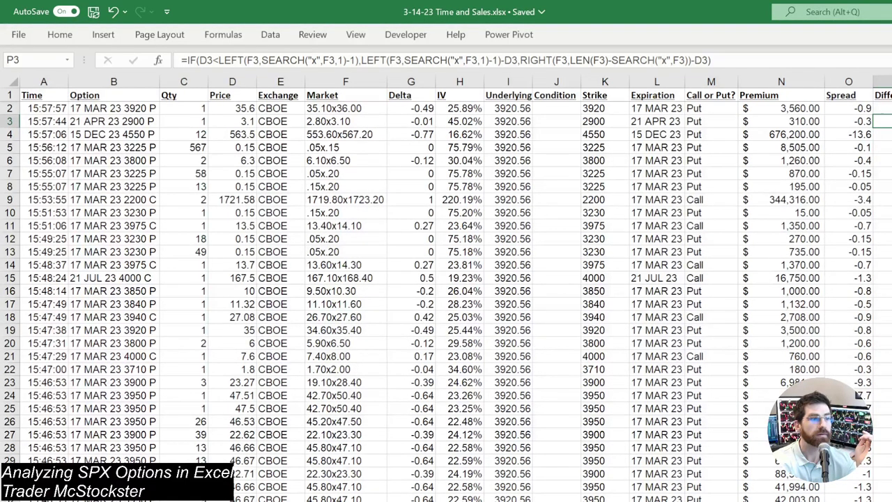
key(ctrl+Down)
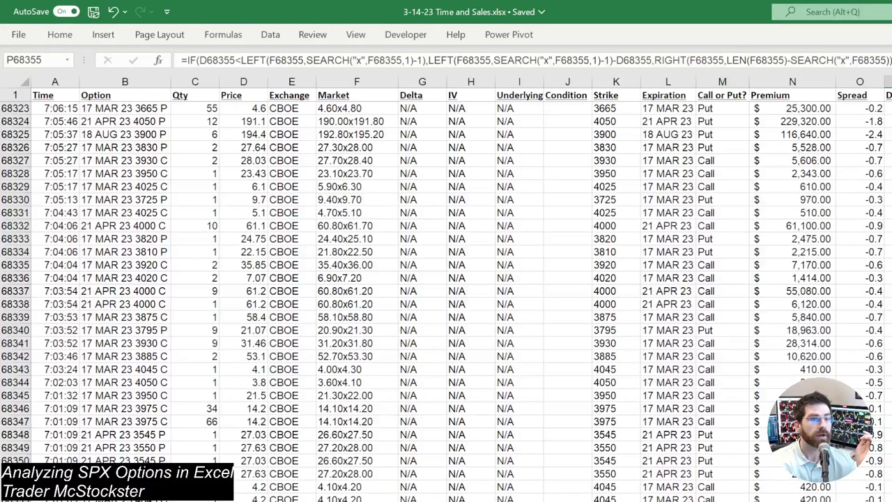
scroll(446, 293, up, 5)
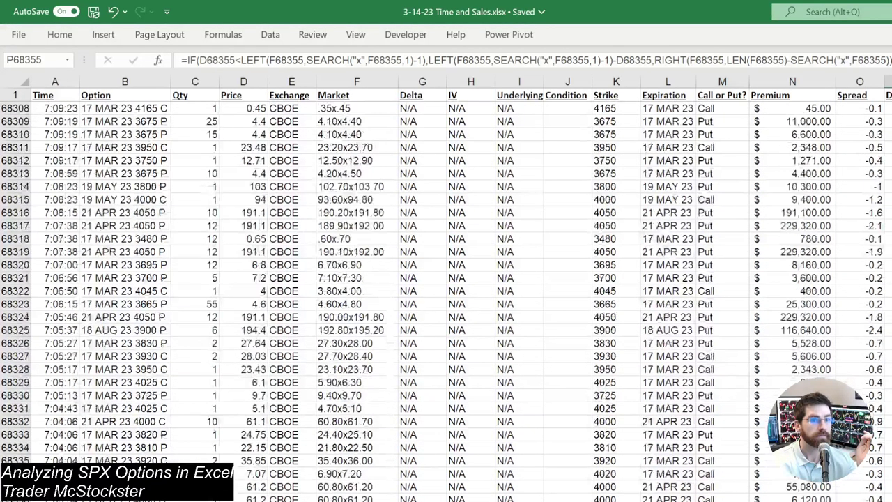
click(890, 356)
key(Left)
key(ctrl+Up)
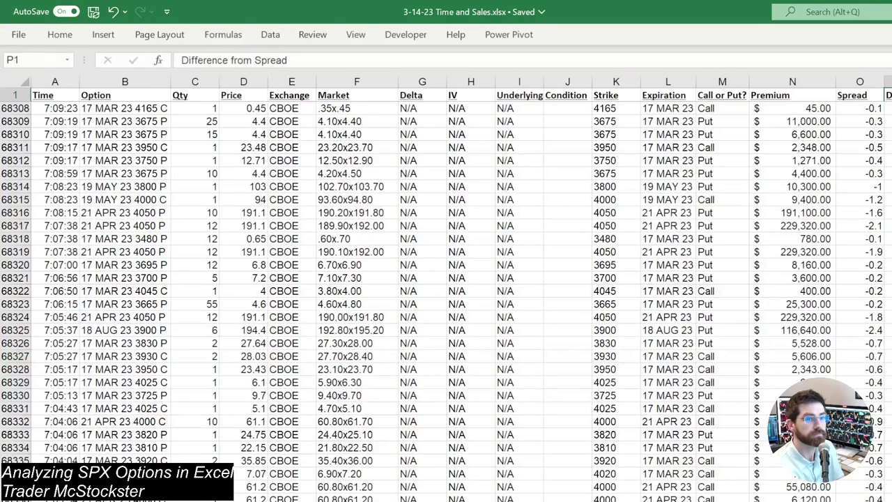
key(Down)
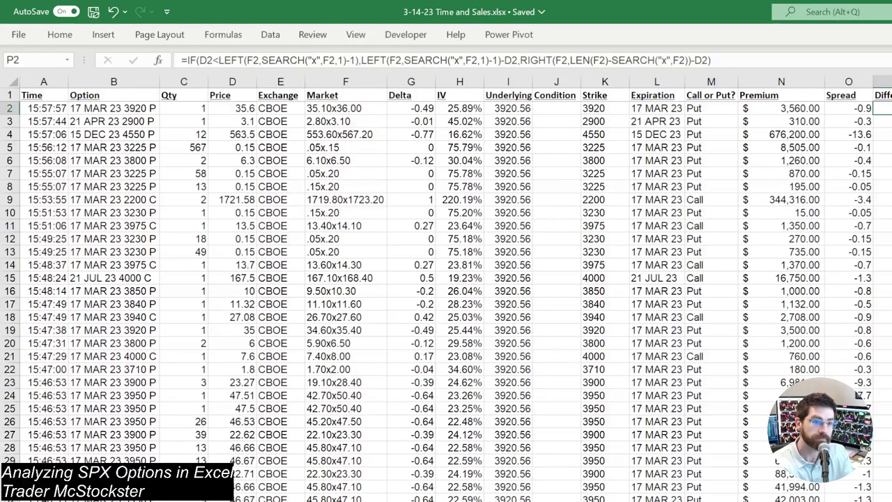
scroll(870, 127, right, 2)
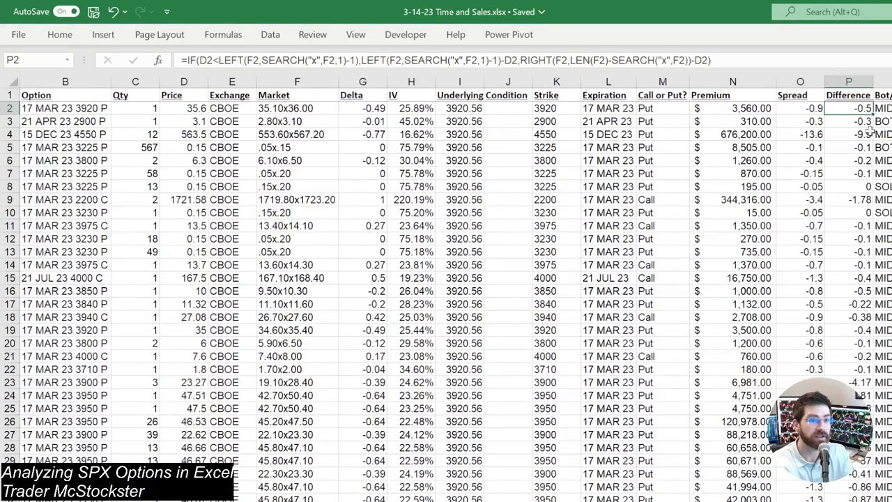
click(881, 108)
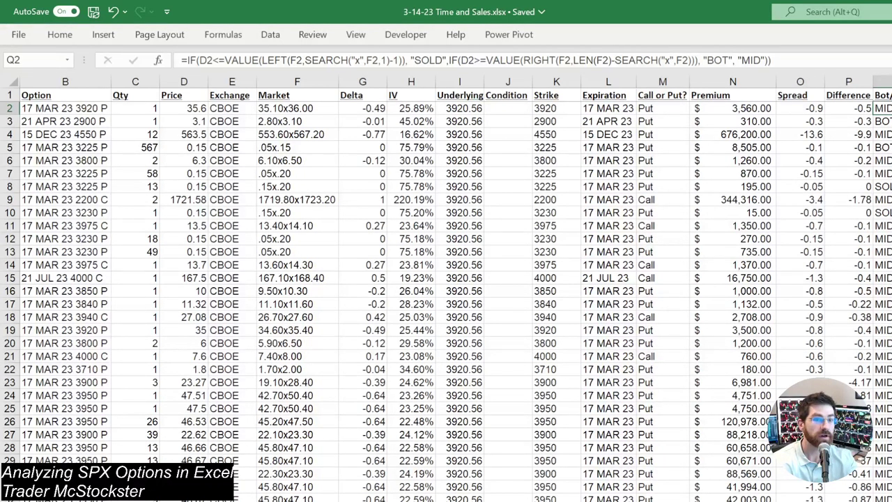
key(Right)
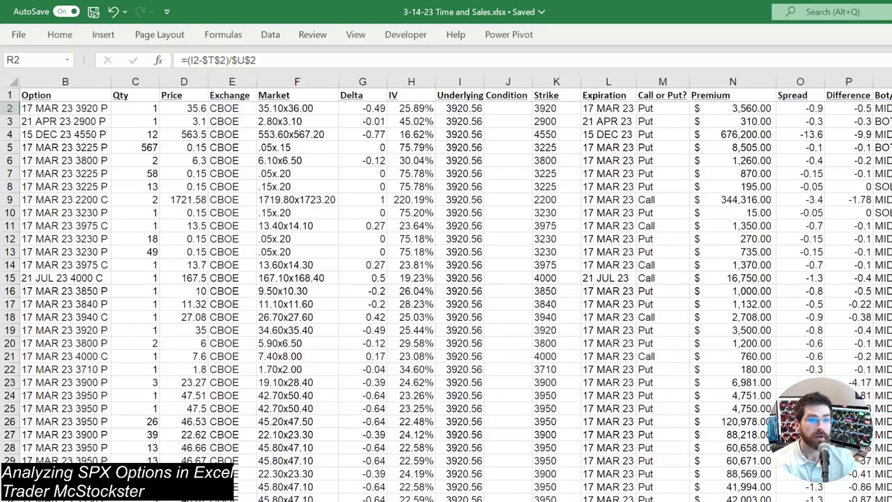